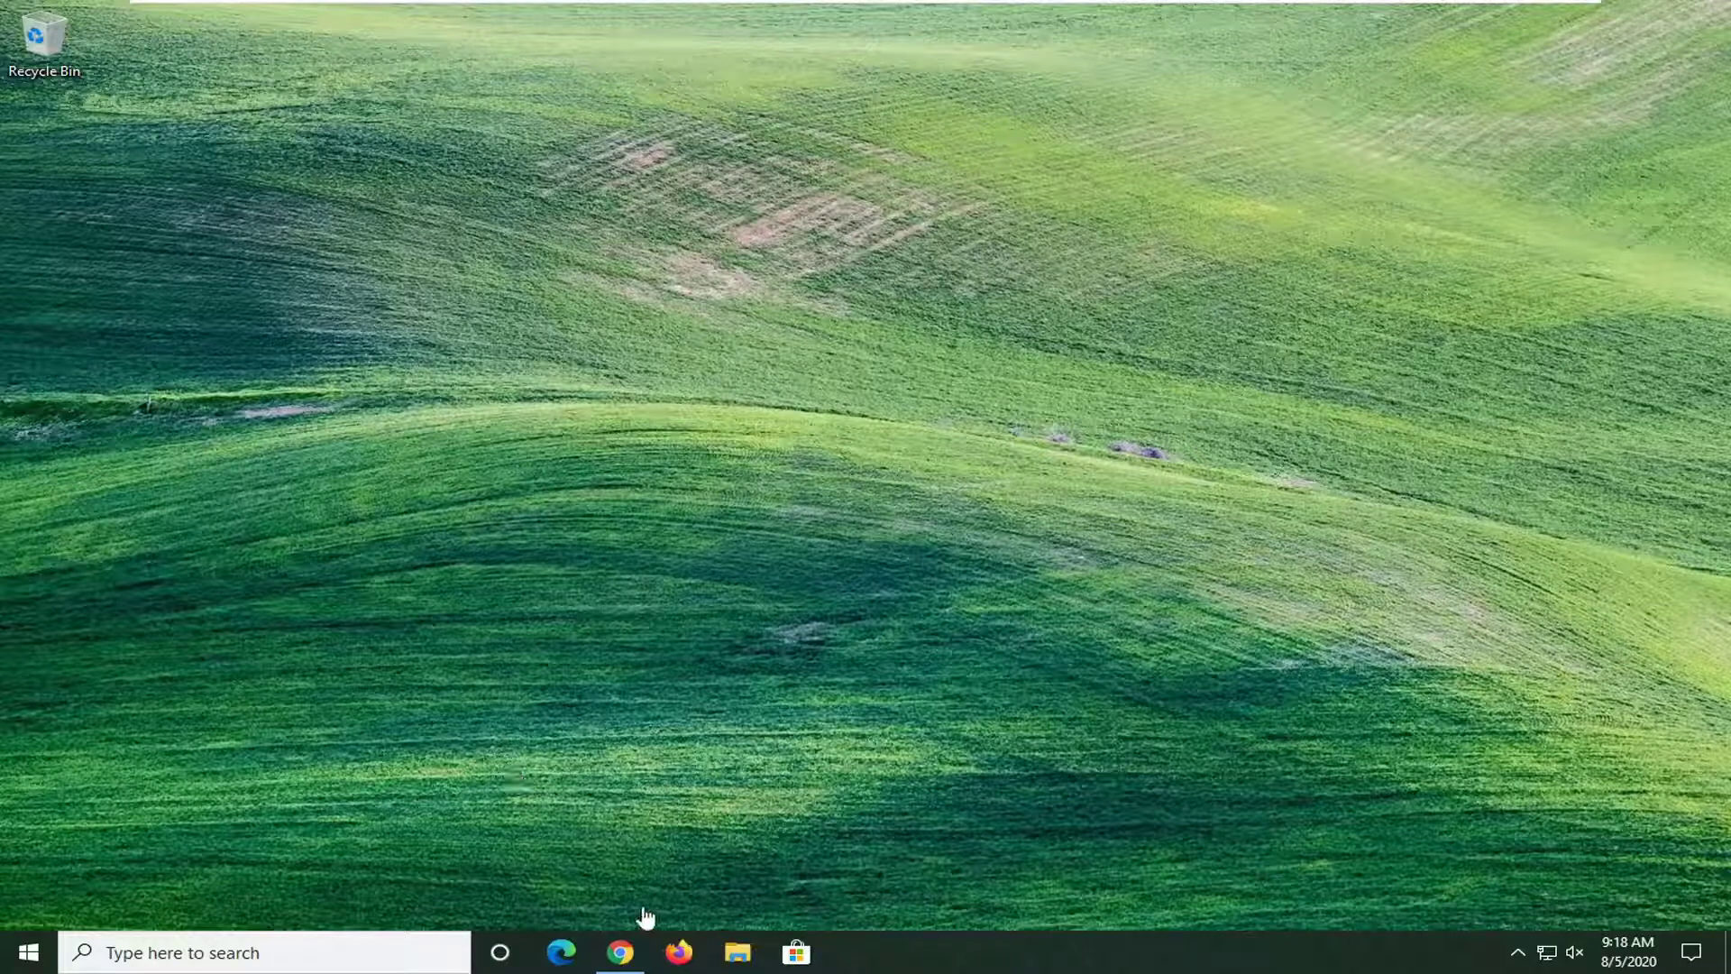
# Close the running Chrome window from its taskbar jump list
pyautogui.moveTo(586, 909); pyautogui.dragTo(582, 875)
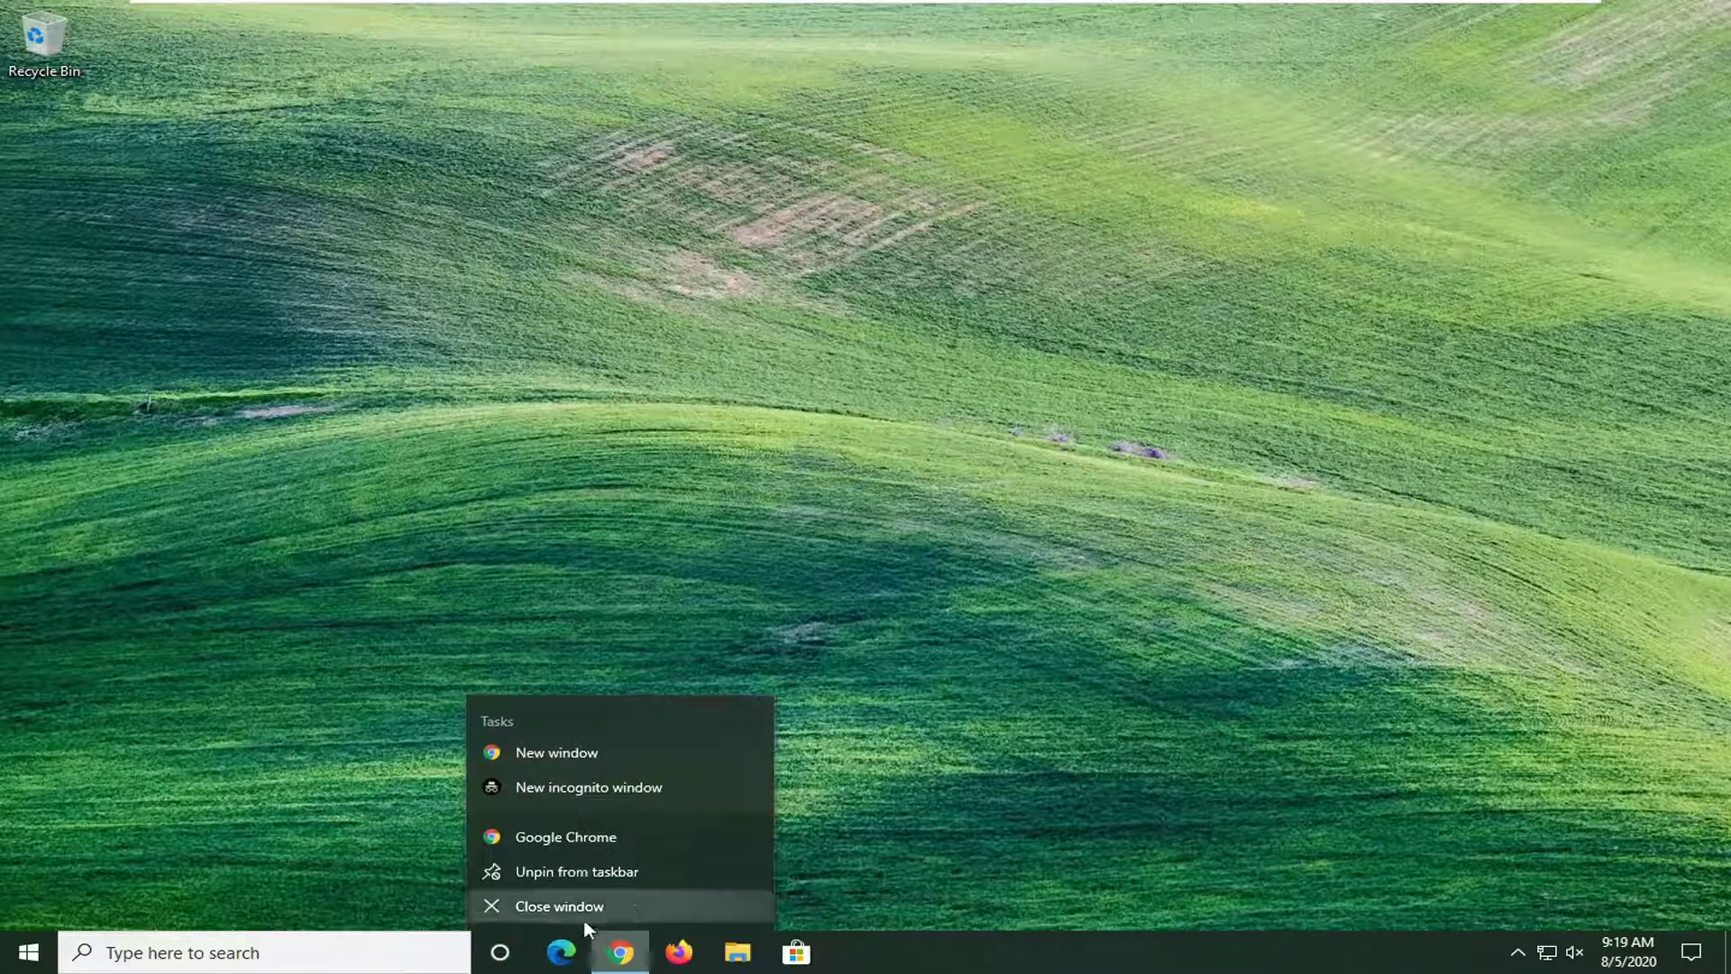
pyautogui.click(590, 906)
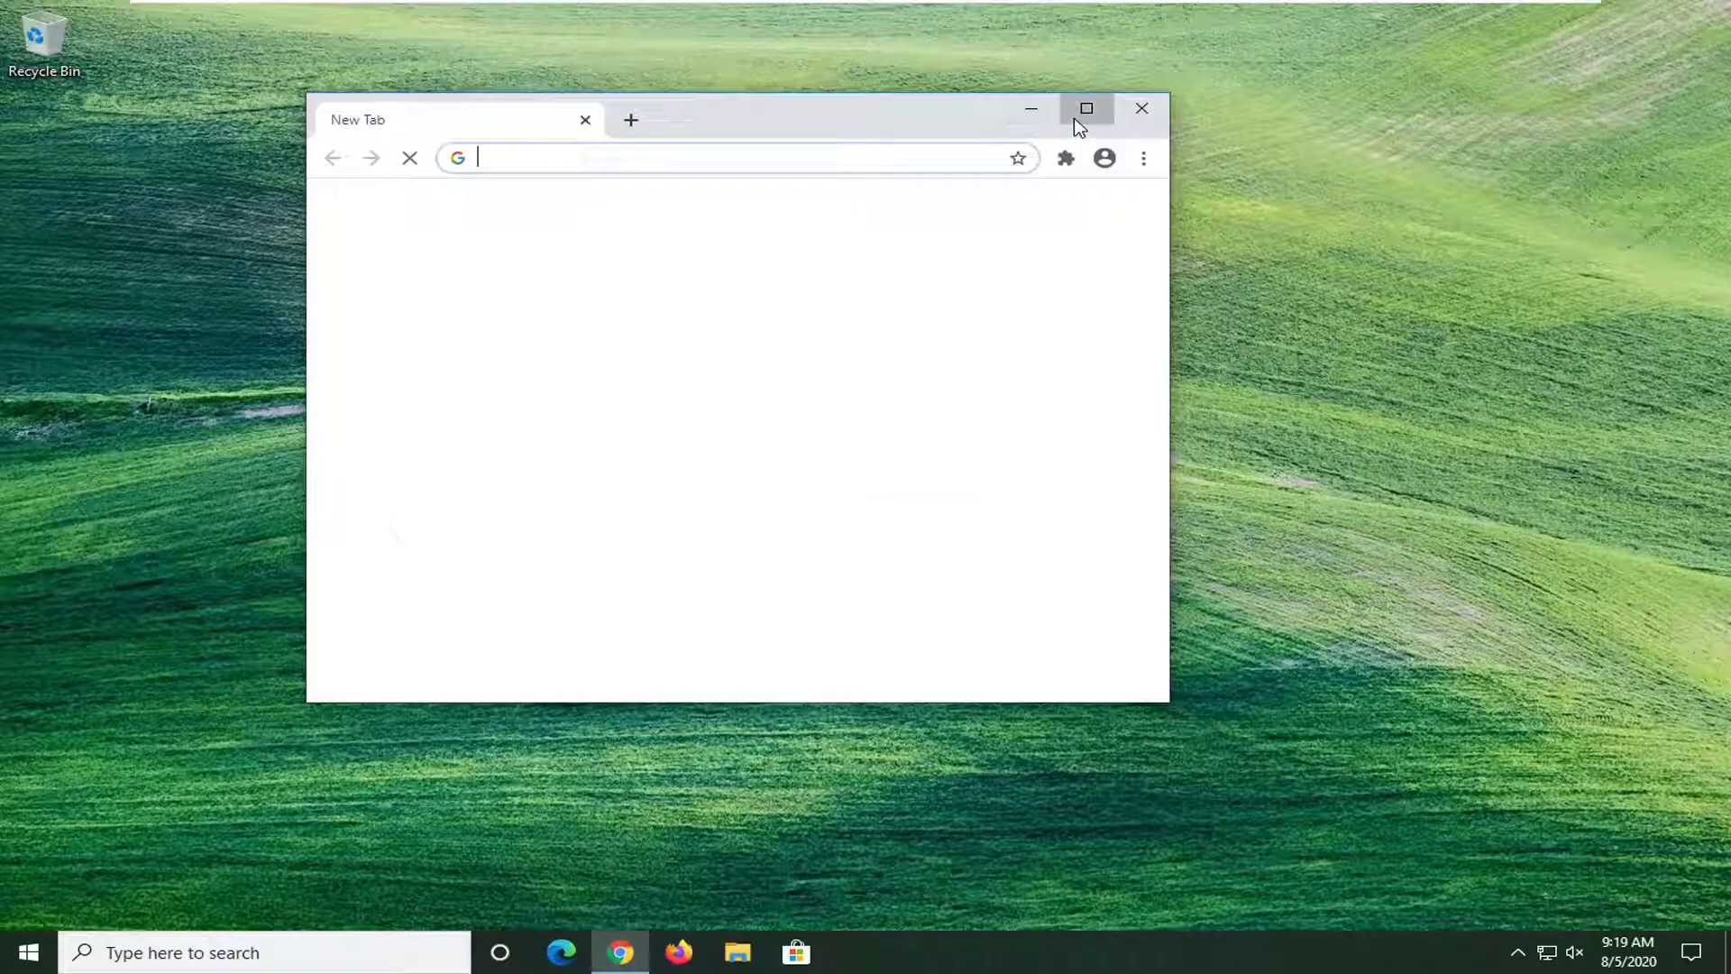
# Maximise Chrome, go to google.com and search for 'directx download'
pyautogui.click(1085, 110)
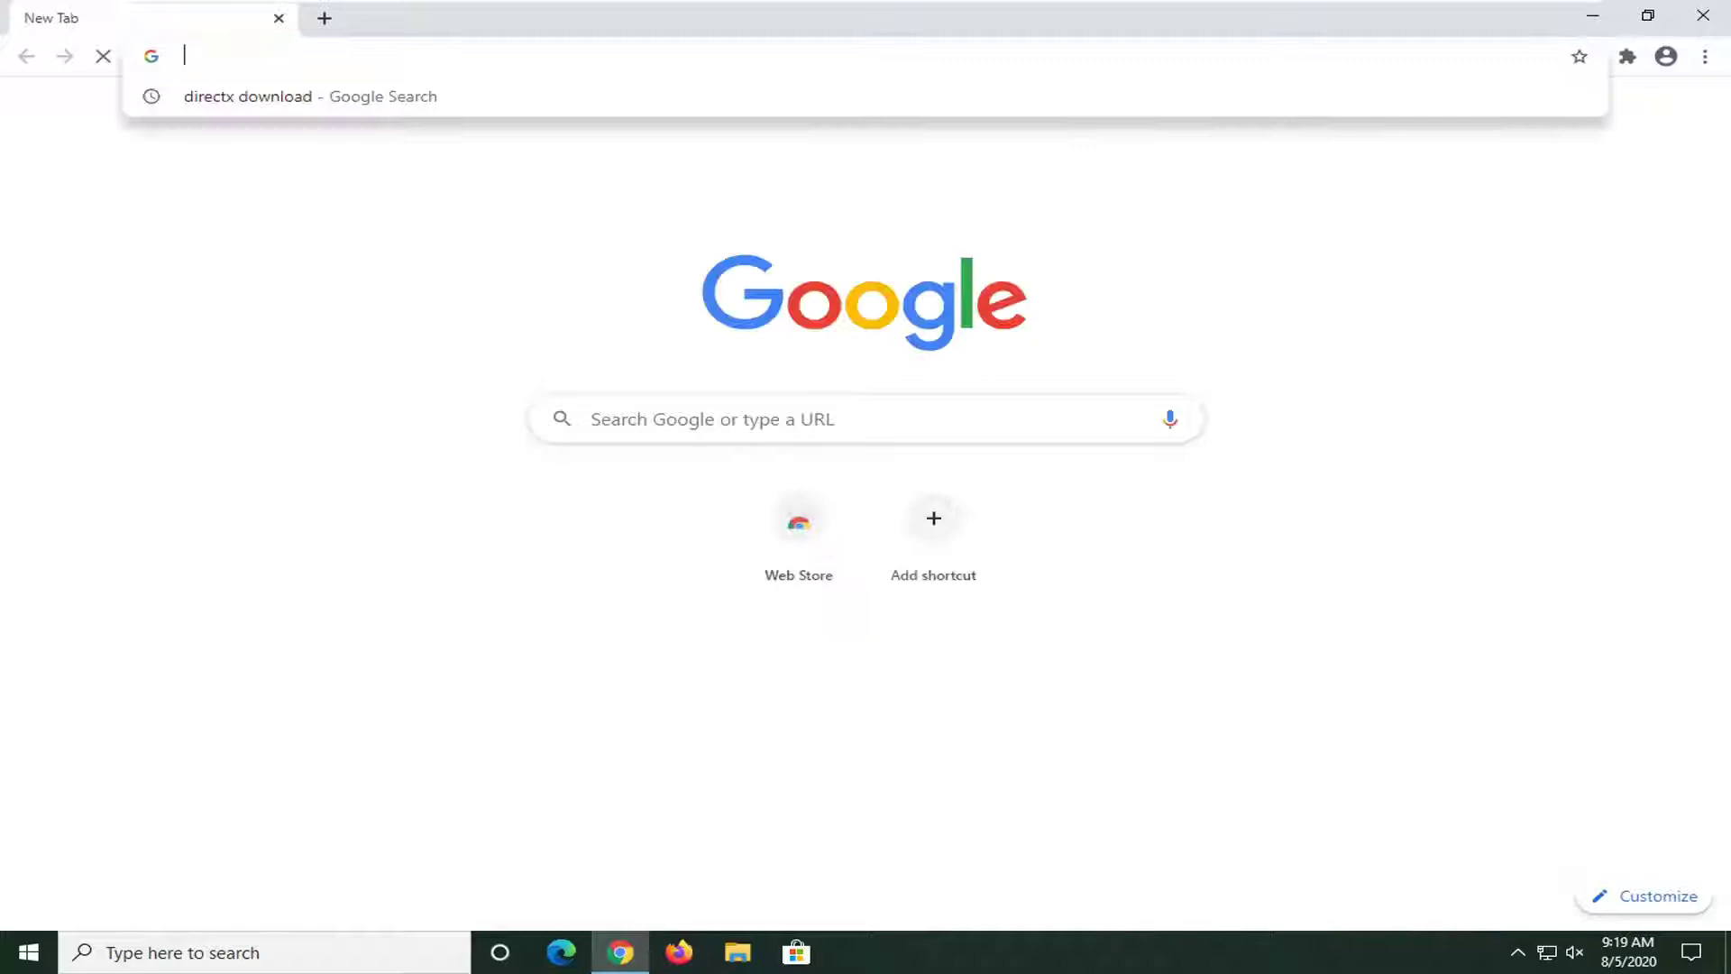
pyautogui.write('google.com')
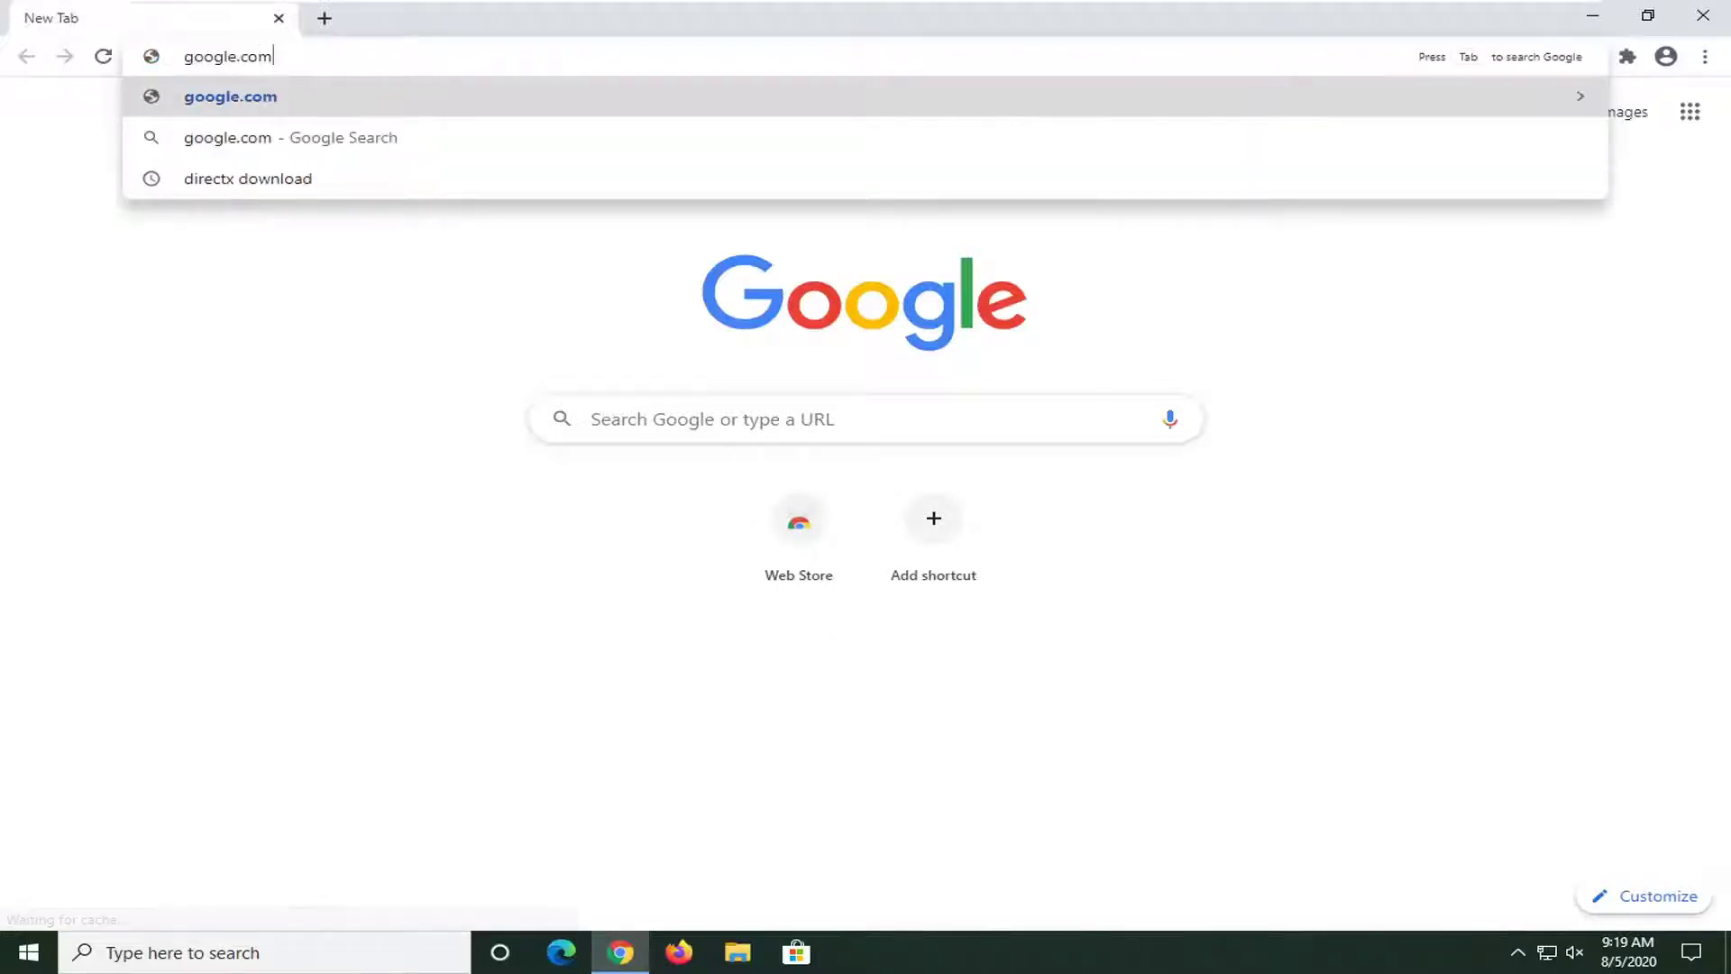
pyautogui.press('Return')
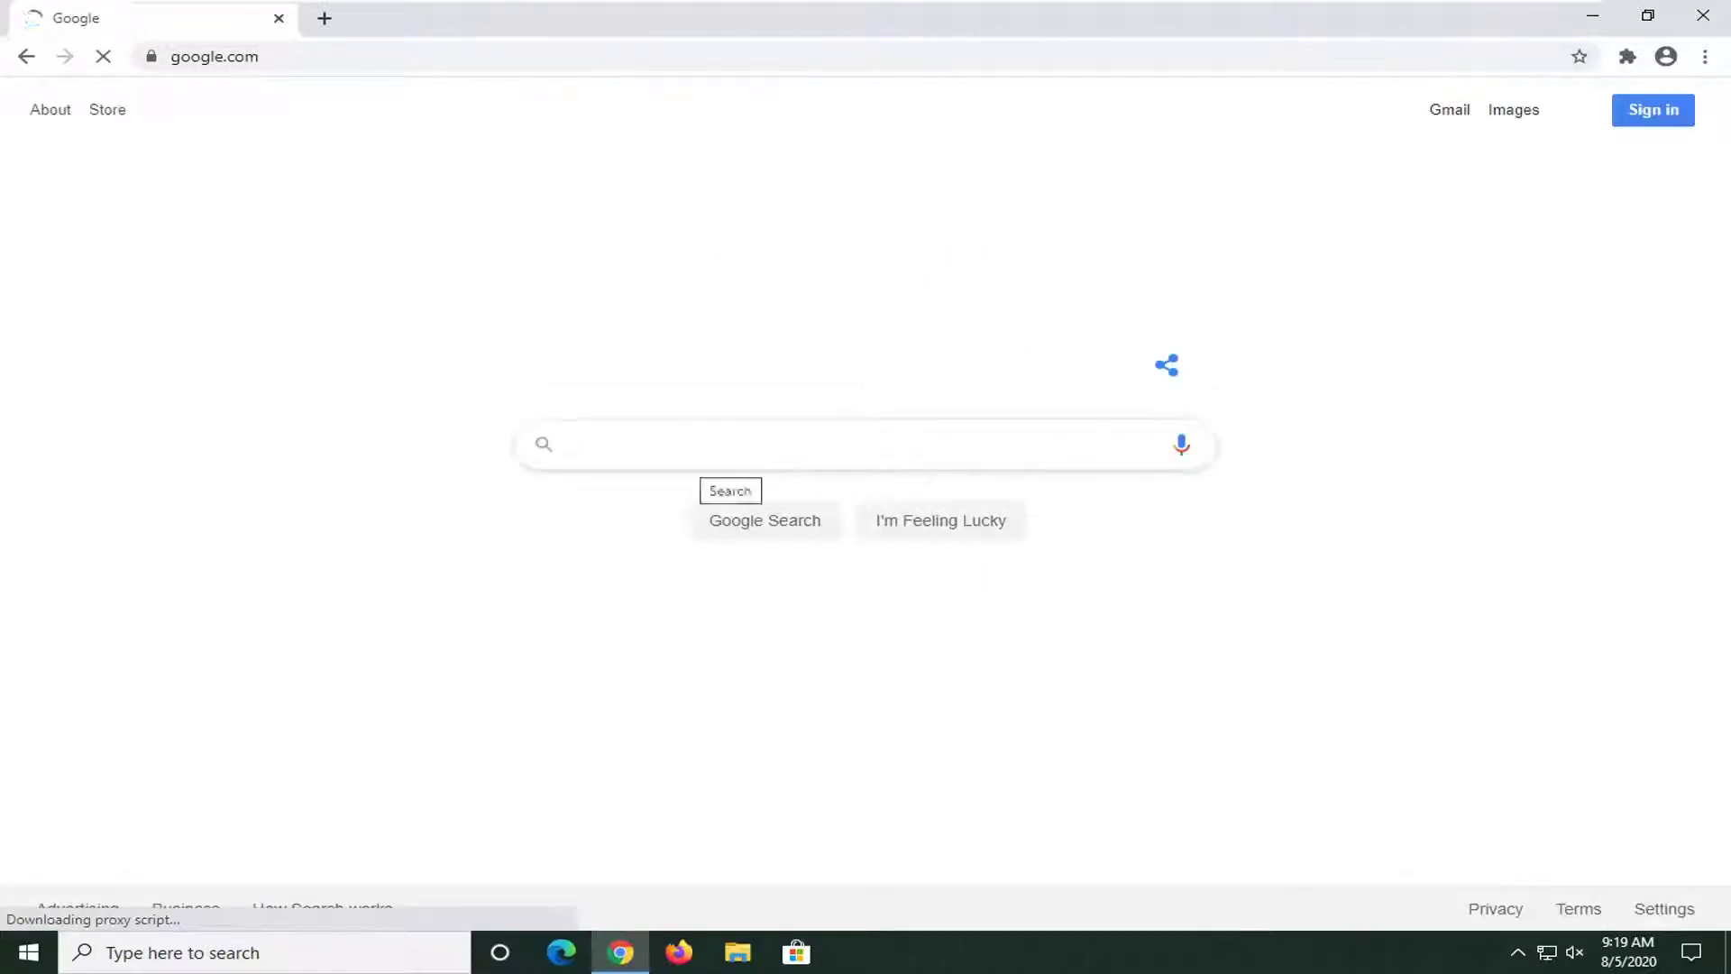
pyautogui.write('dire')
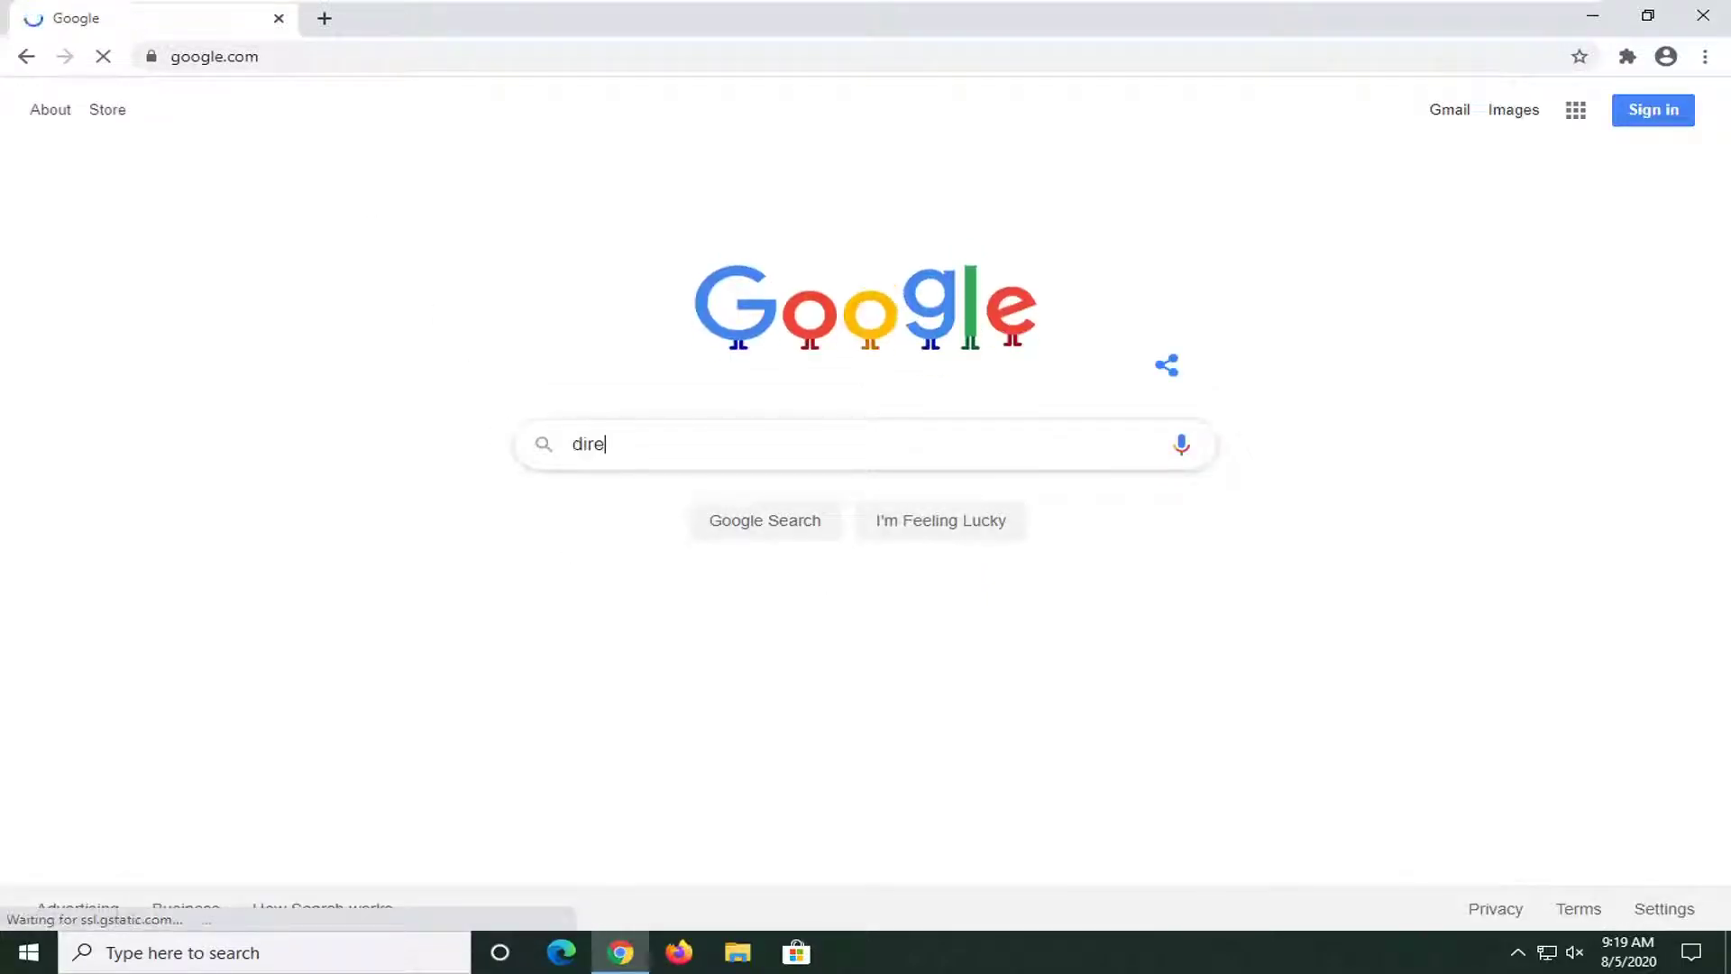
pyautogui.write('ctx downl')
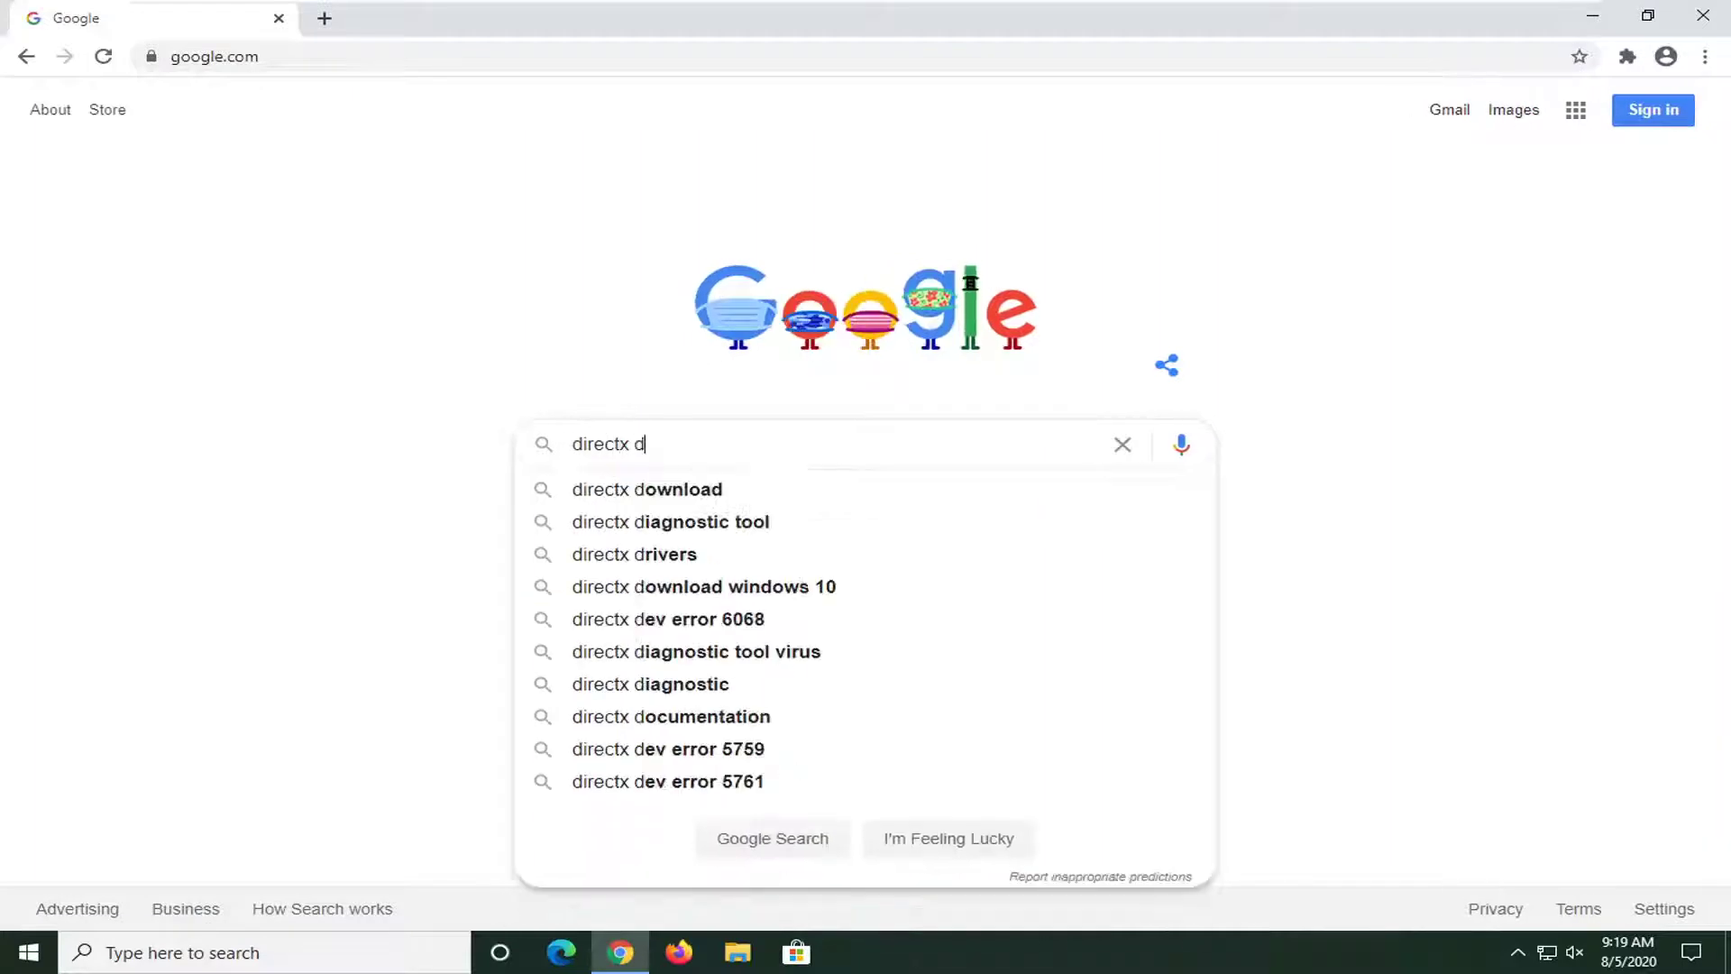
pyautogui.write('oad')
pyautogui.press('Return')
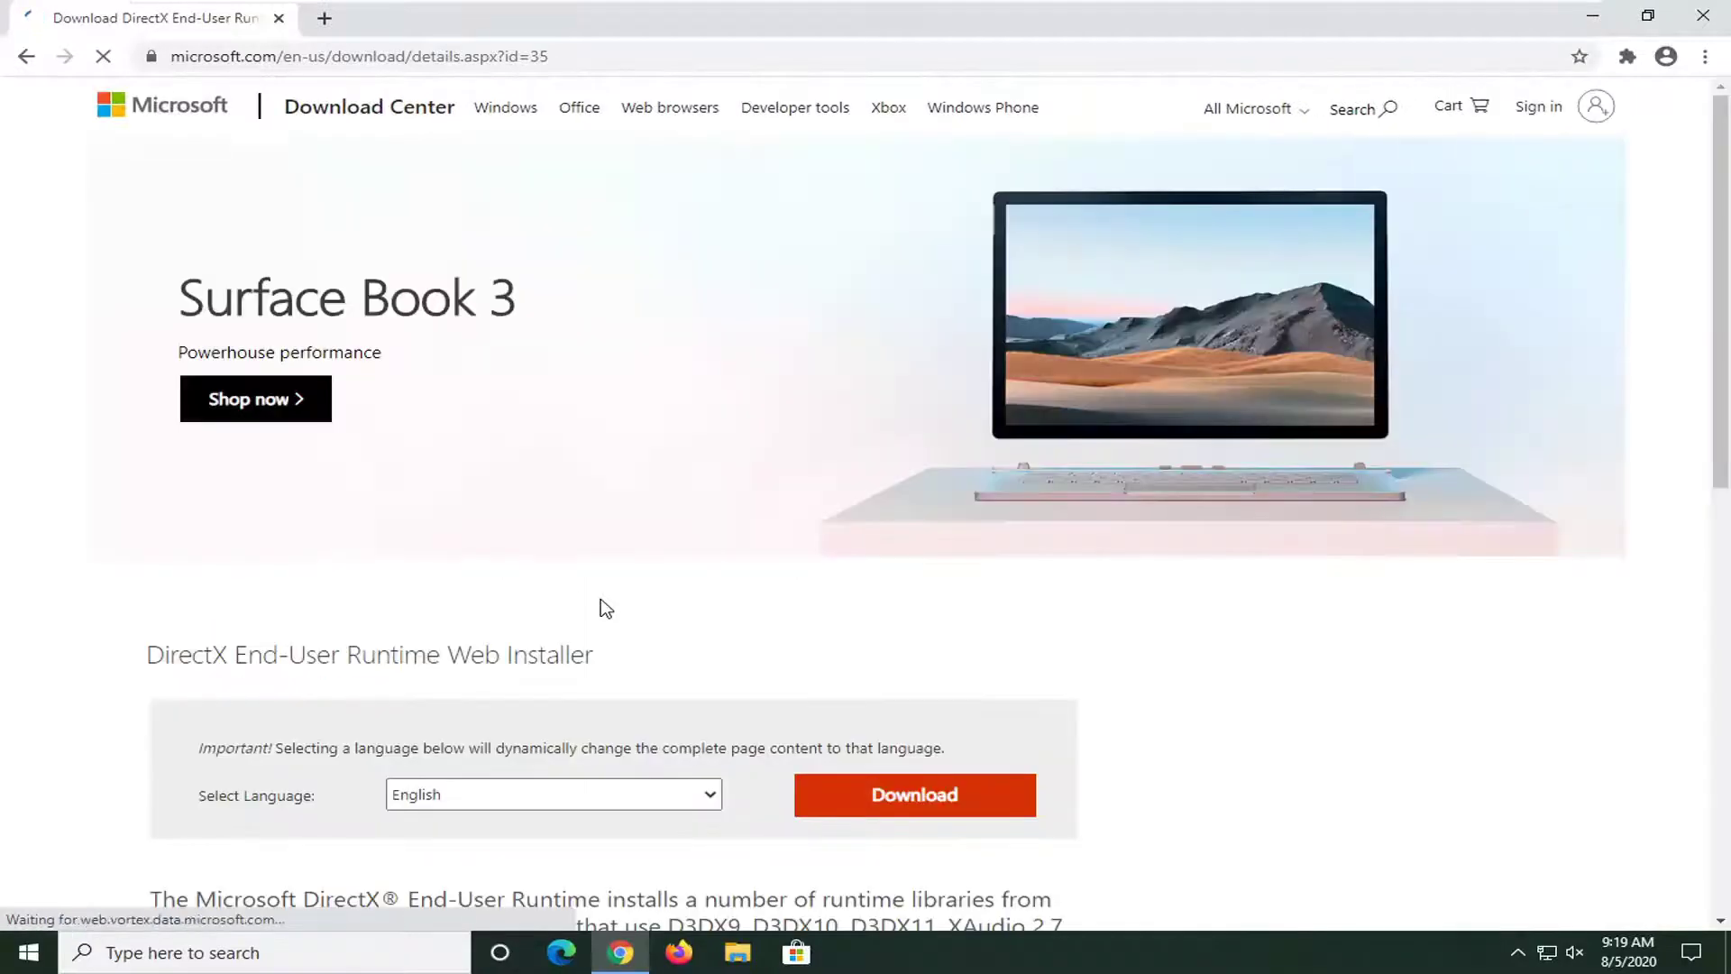
# Download the DirectX web installer dxwebsetup.exe and run it from the download bar
pyautogui.scroll(-1, 900, 722)
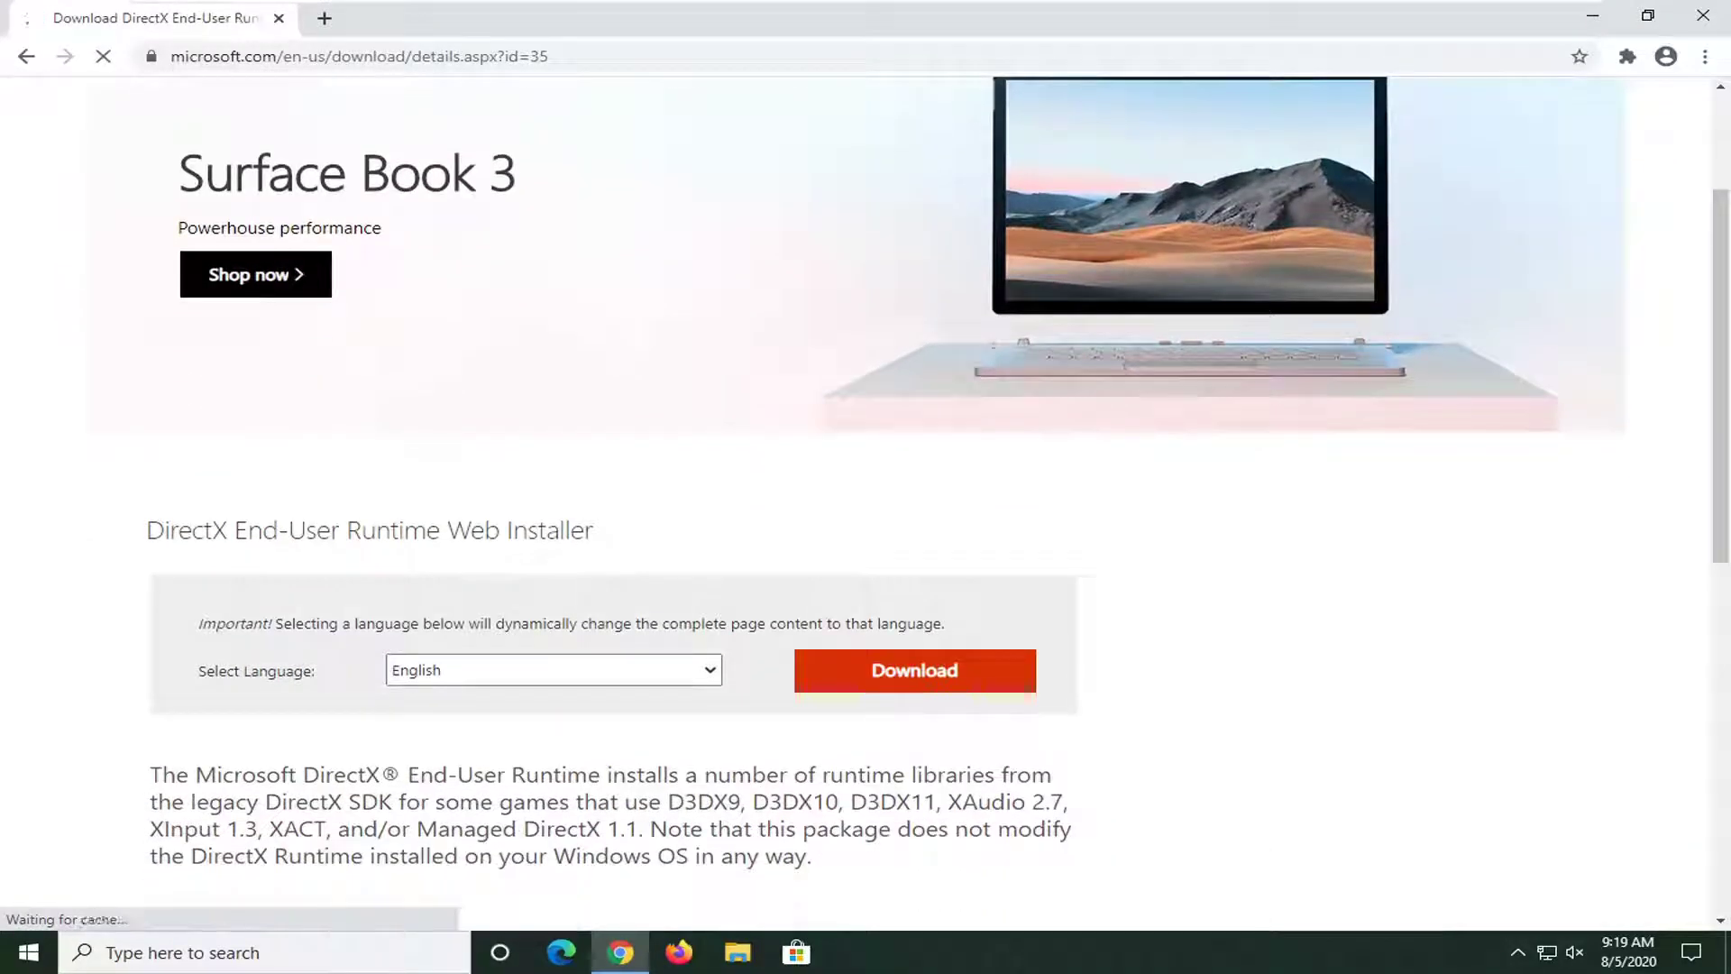
pyautogui.click(920, 669)
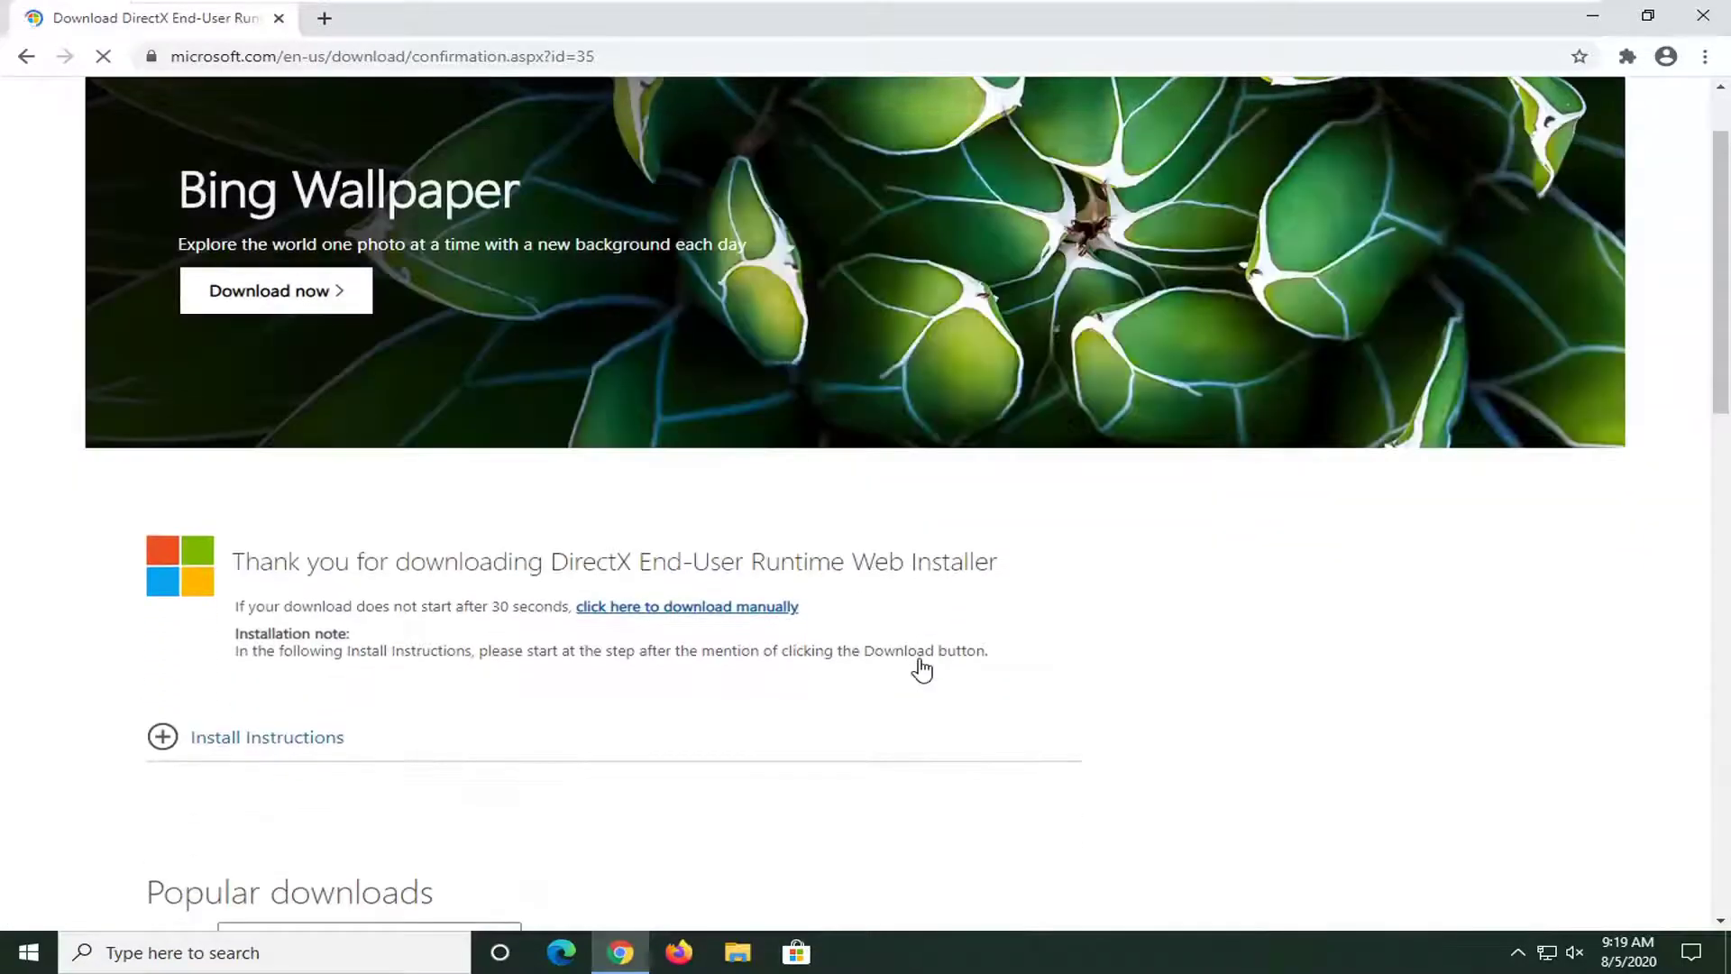
pyautogui.scroll(-1, 920, 668)
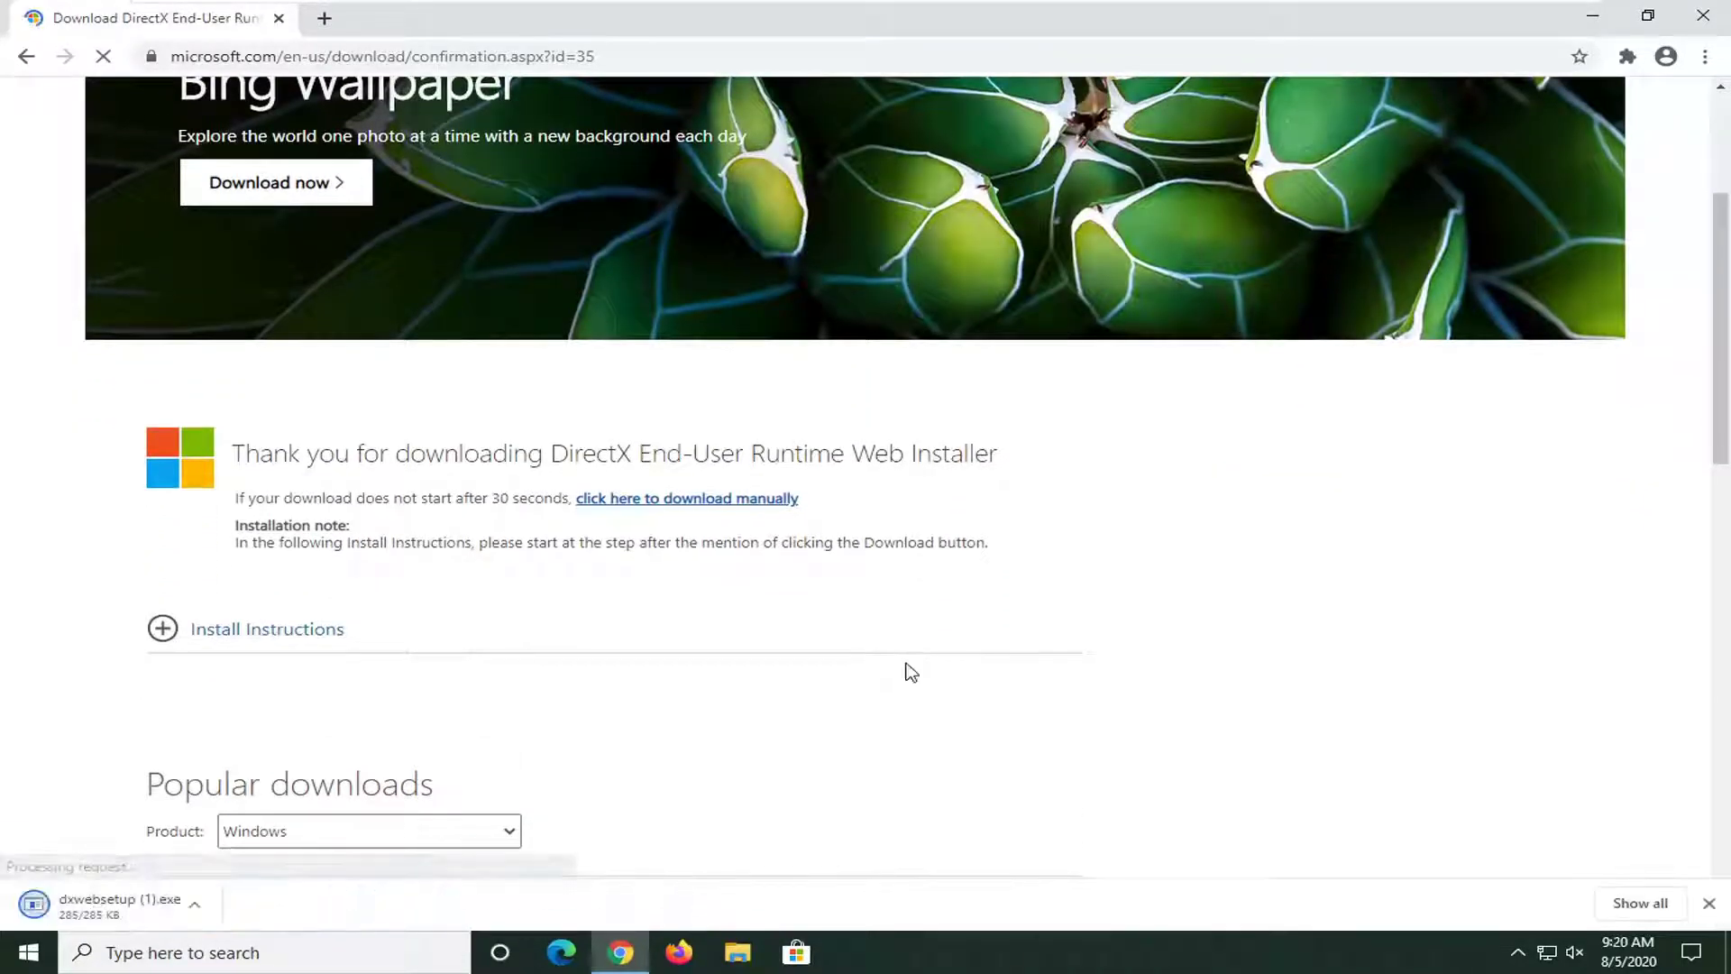
pyautogui.click(86, 907)
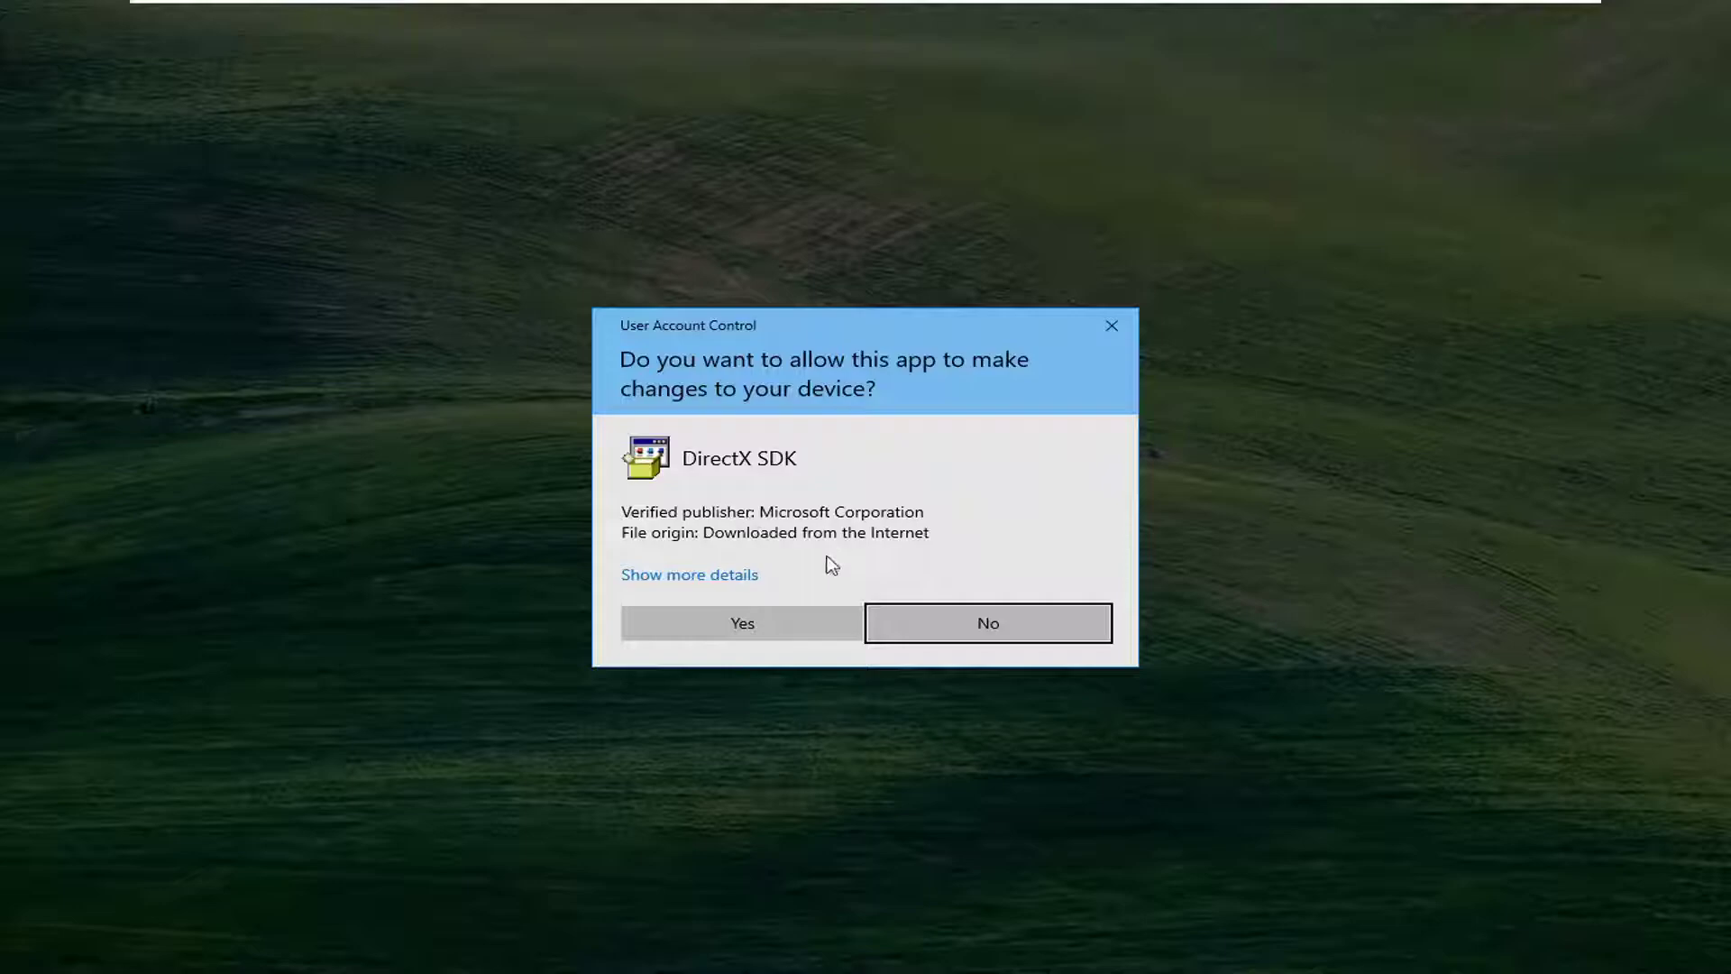
# Allow DirectX Setup in the UAC prompt, close Chrome, and accept the licence agreement
pyautogui.click(723, 622)
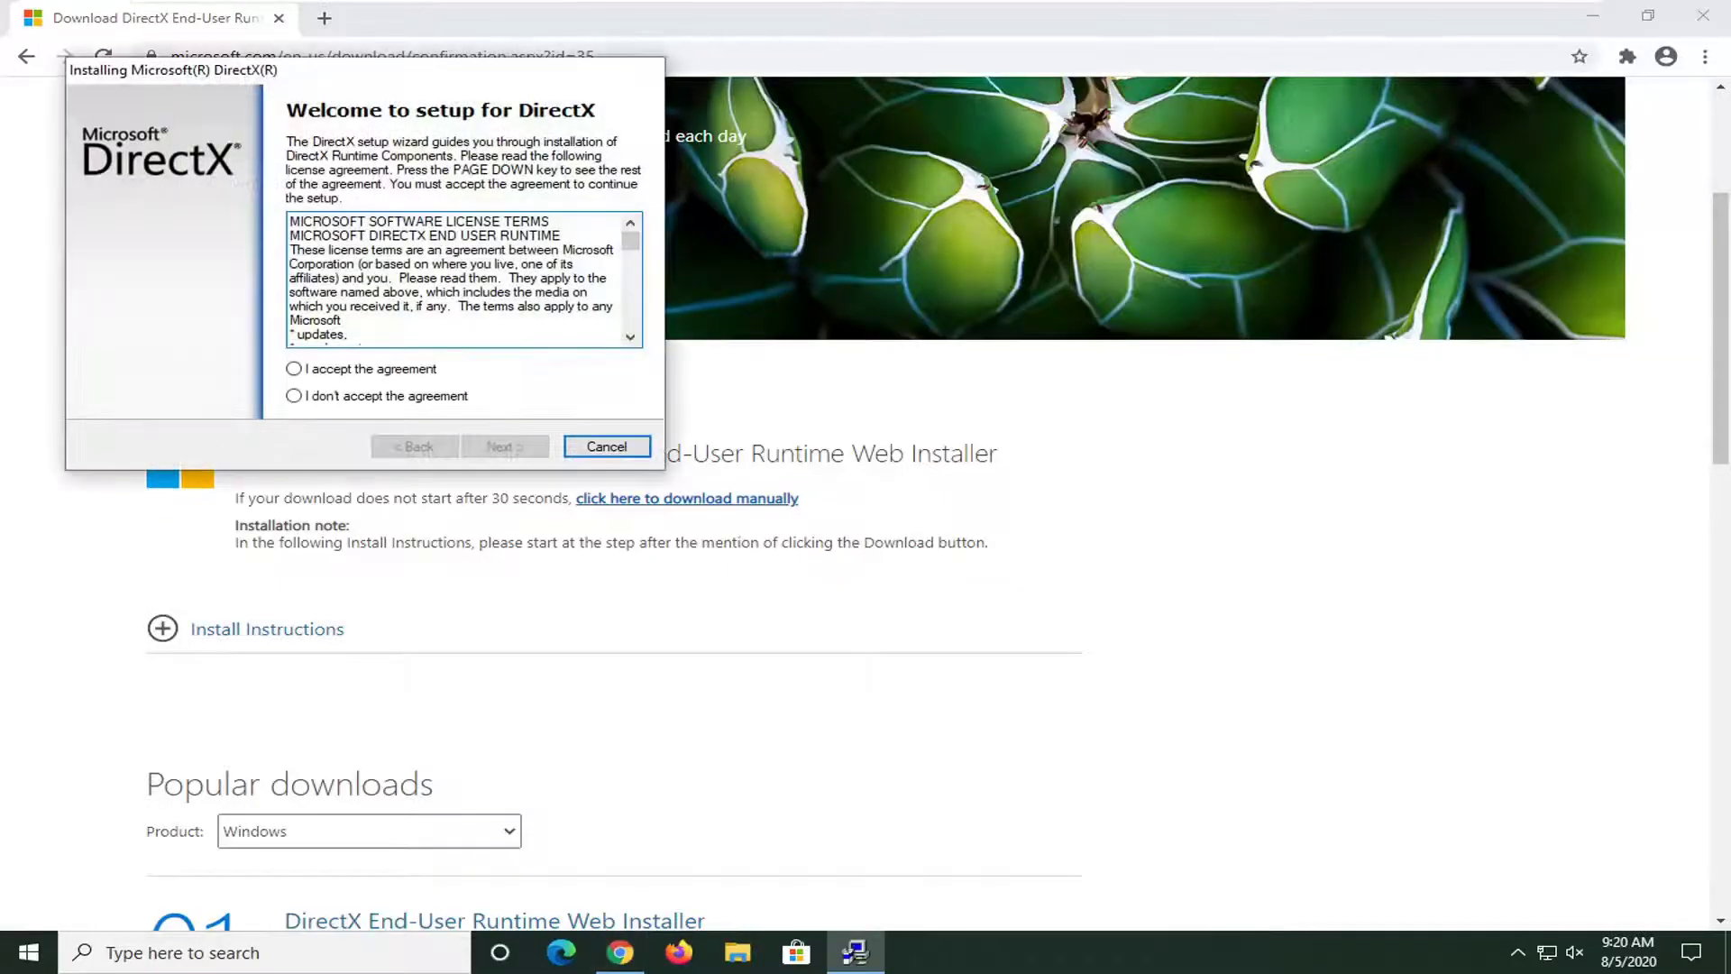
pyautogui.click(1701, 17)
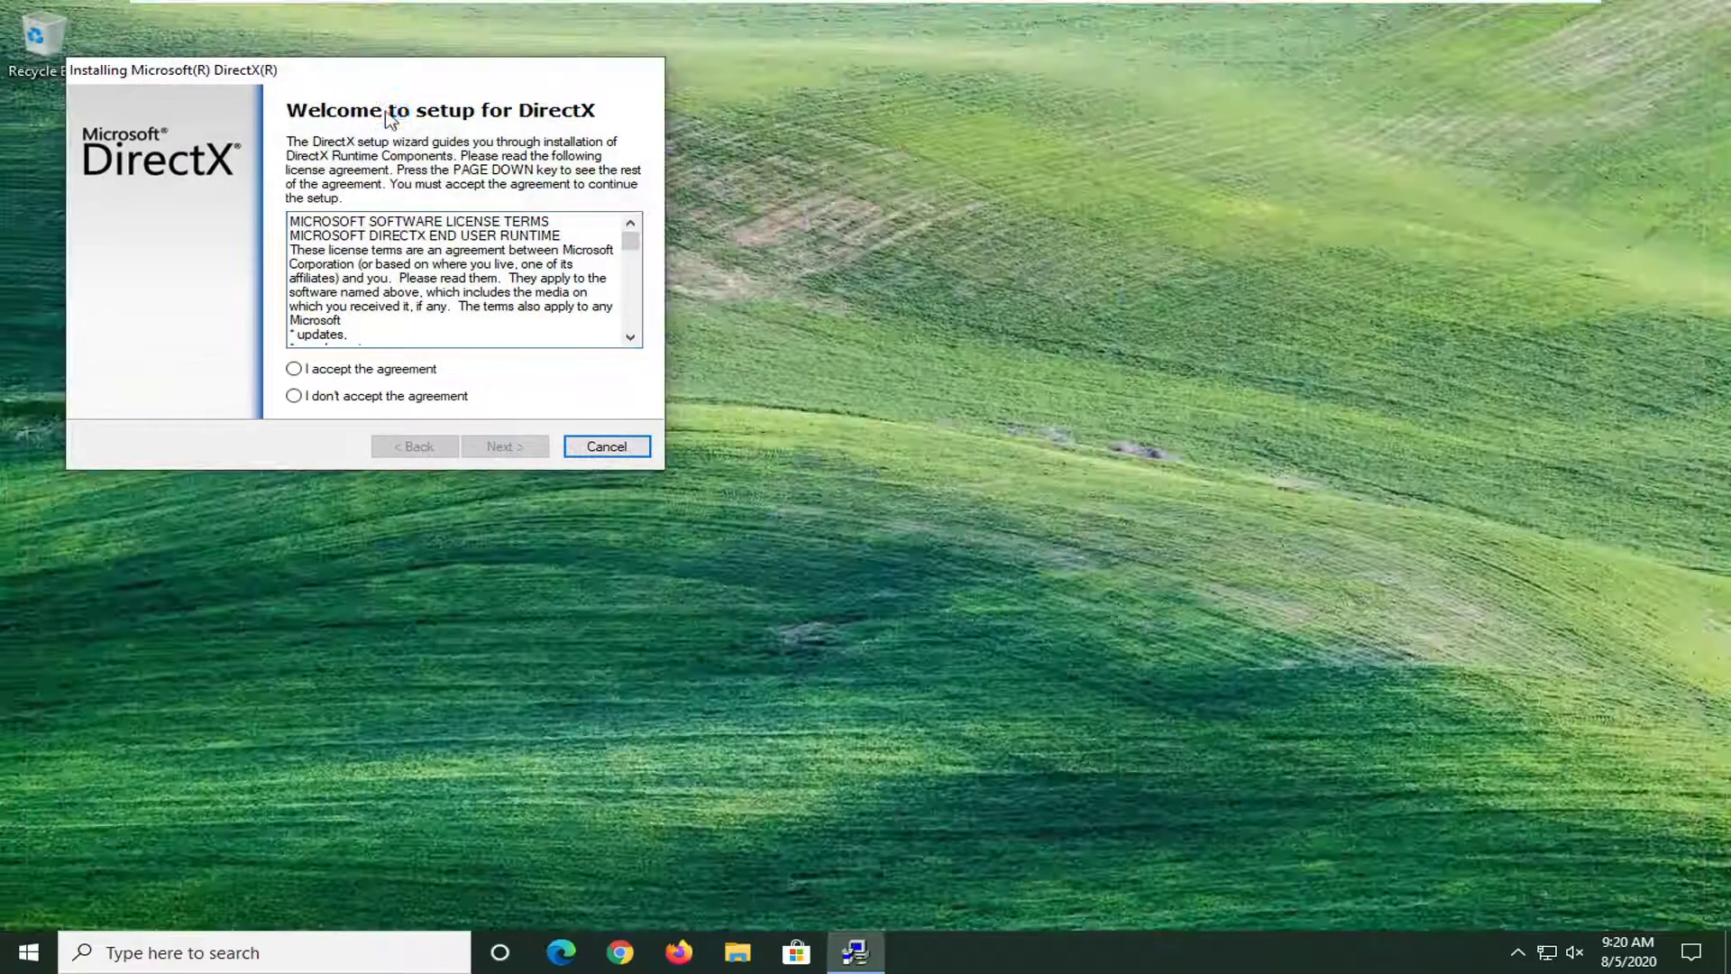
pyautogui.moveTo(355, 78); pyautogui.dragTo(722, 196)
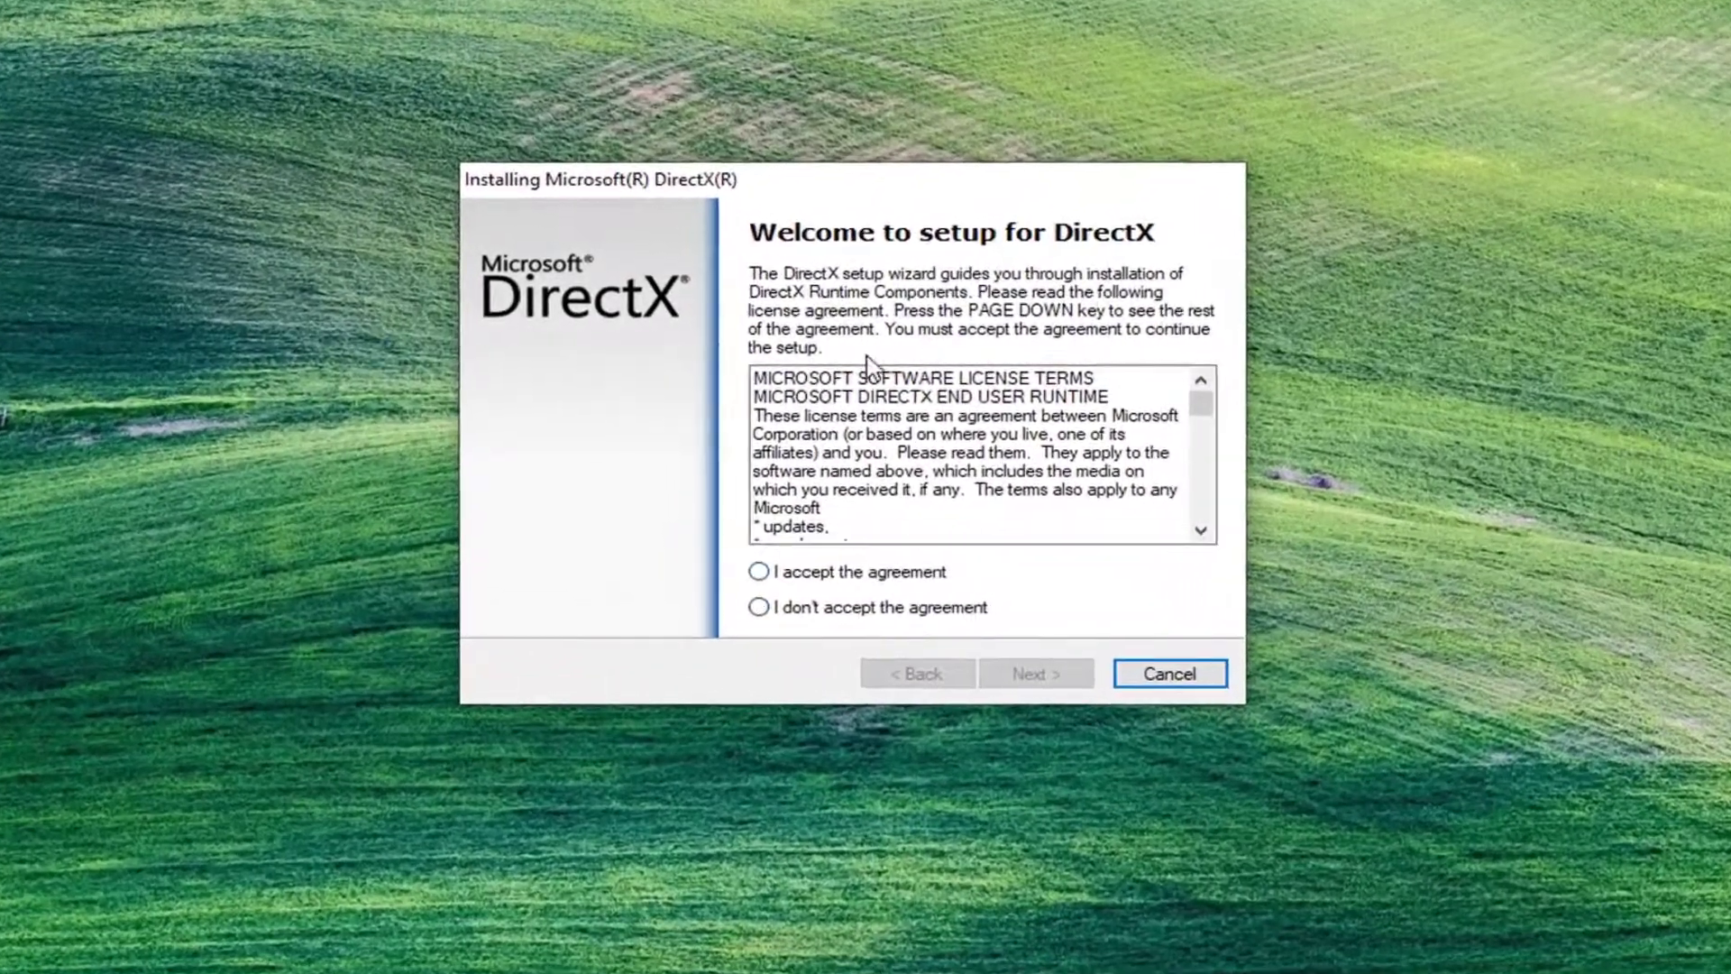
pyautogui.click(764, 574)
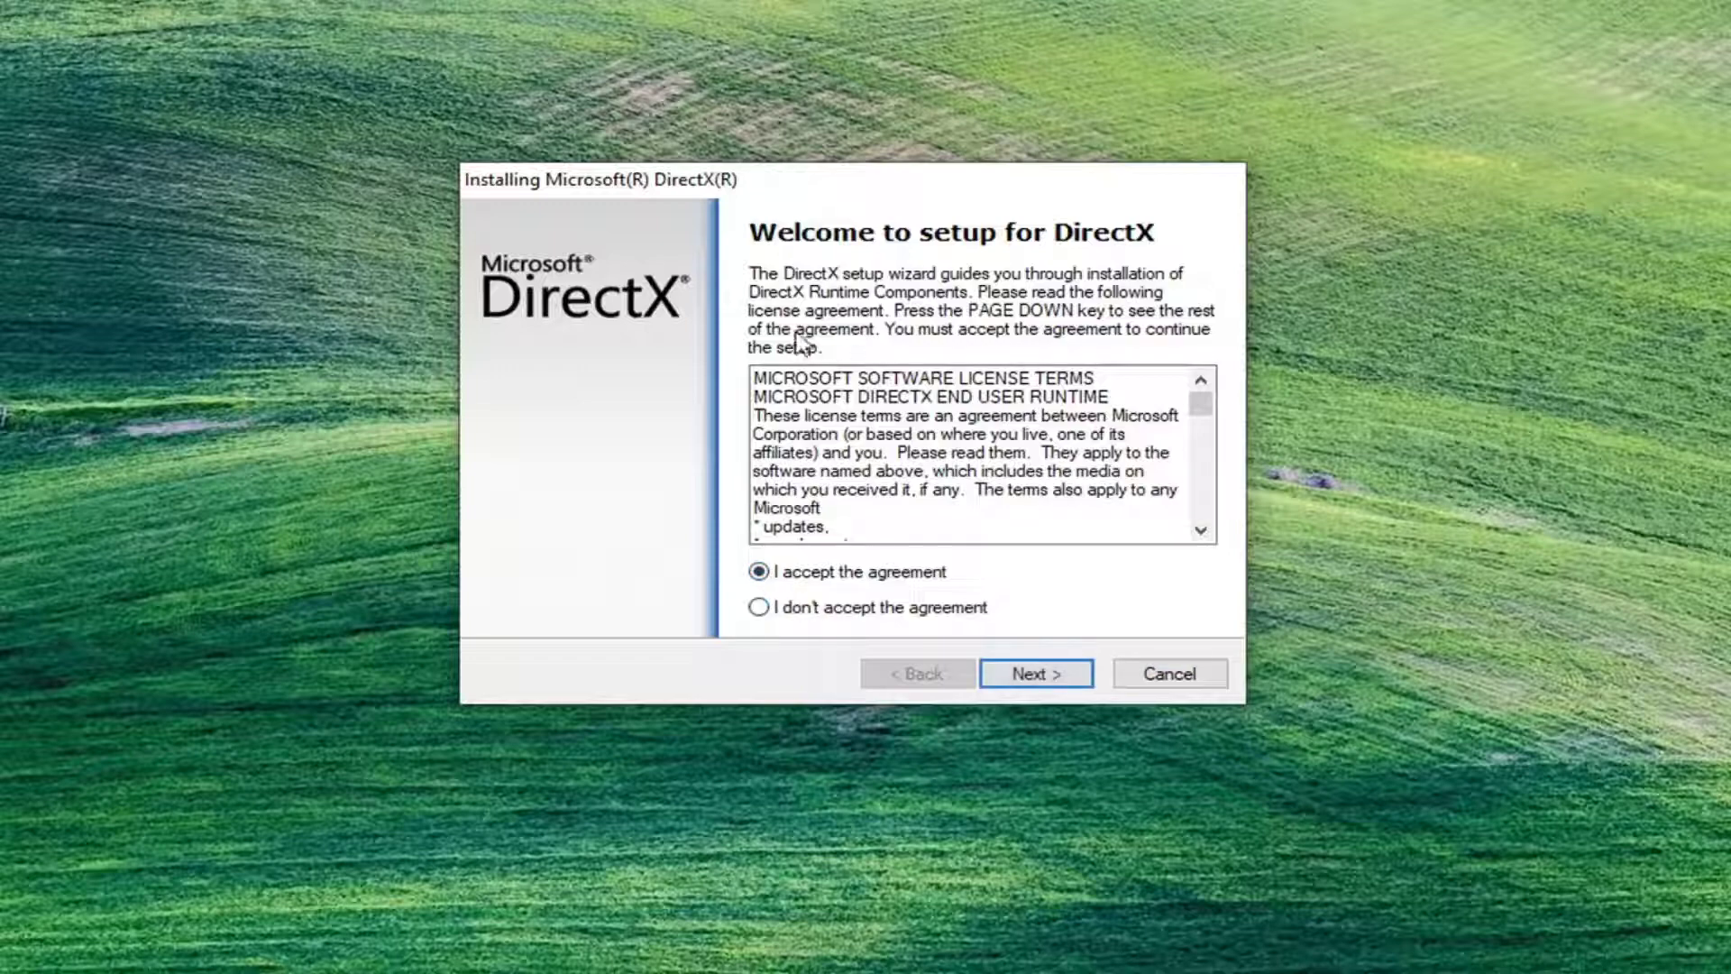
# Decline the Bing Bar, install DirectX, and finish once it reports a newer version installed
pyautogui.click(1033, 679)
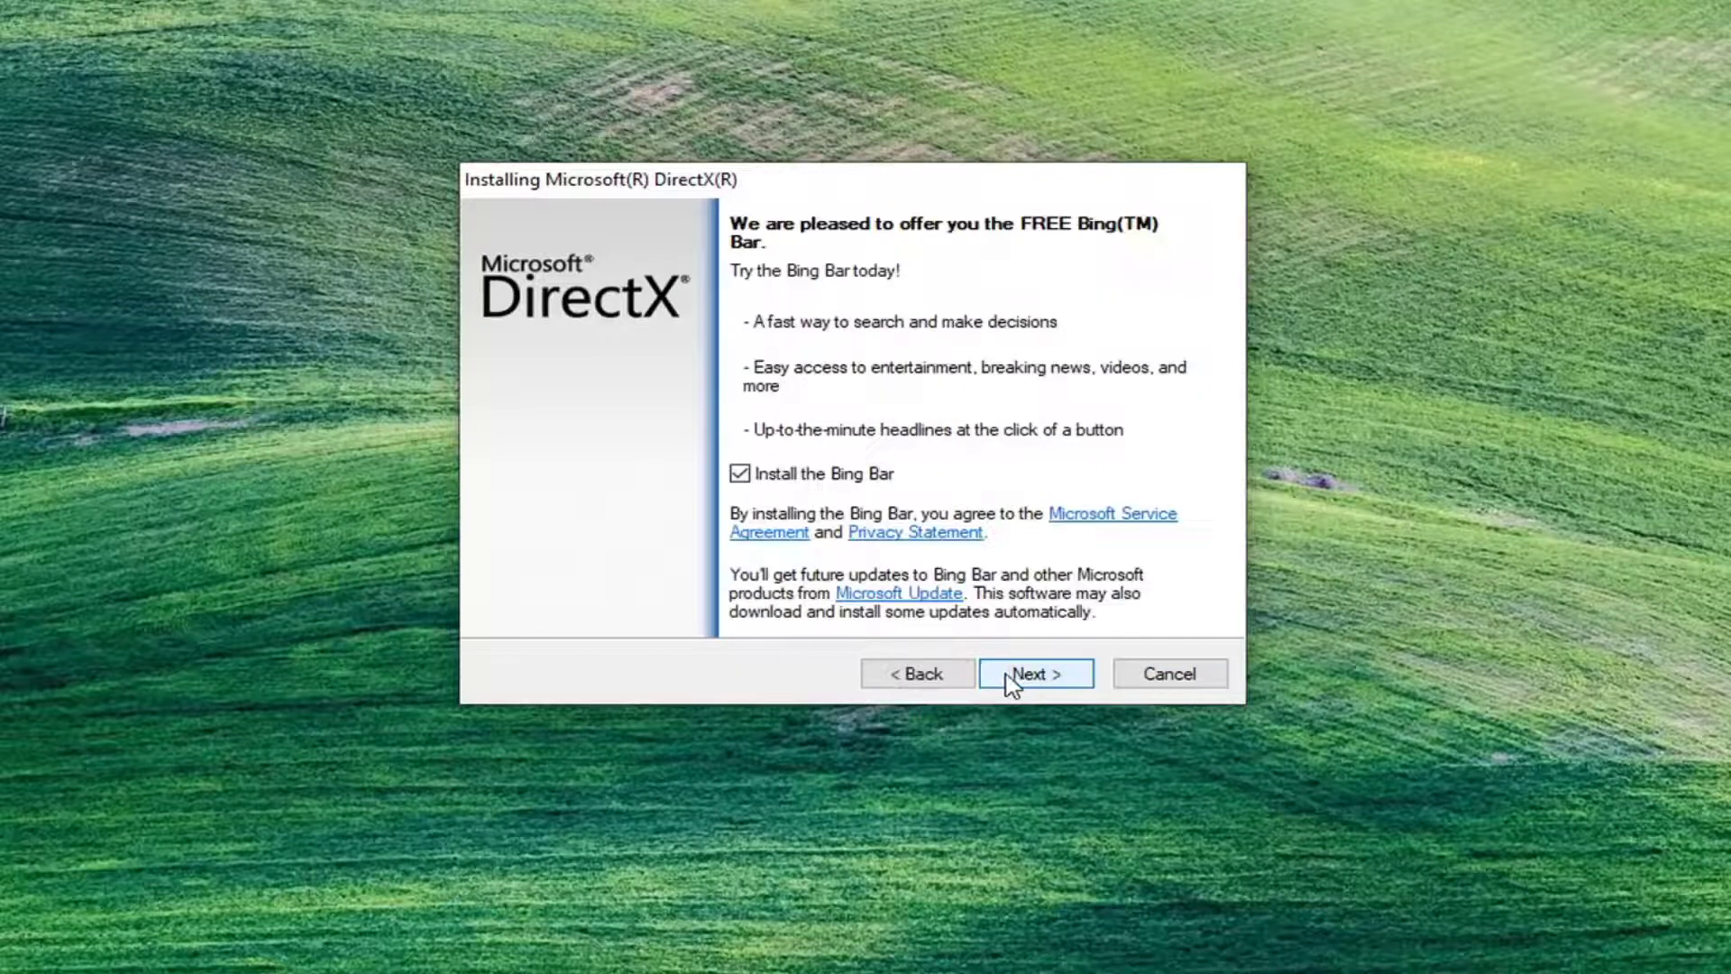
pyautogui.click(740, 475)
pyautogui.click(1050, 684)
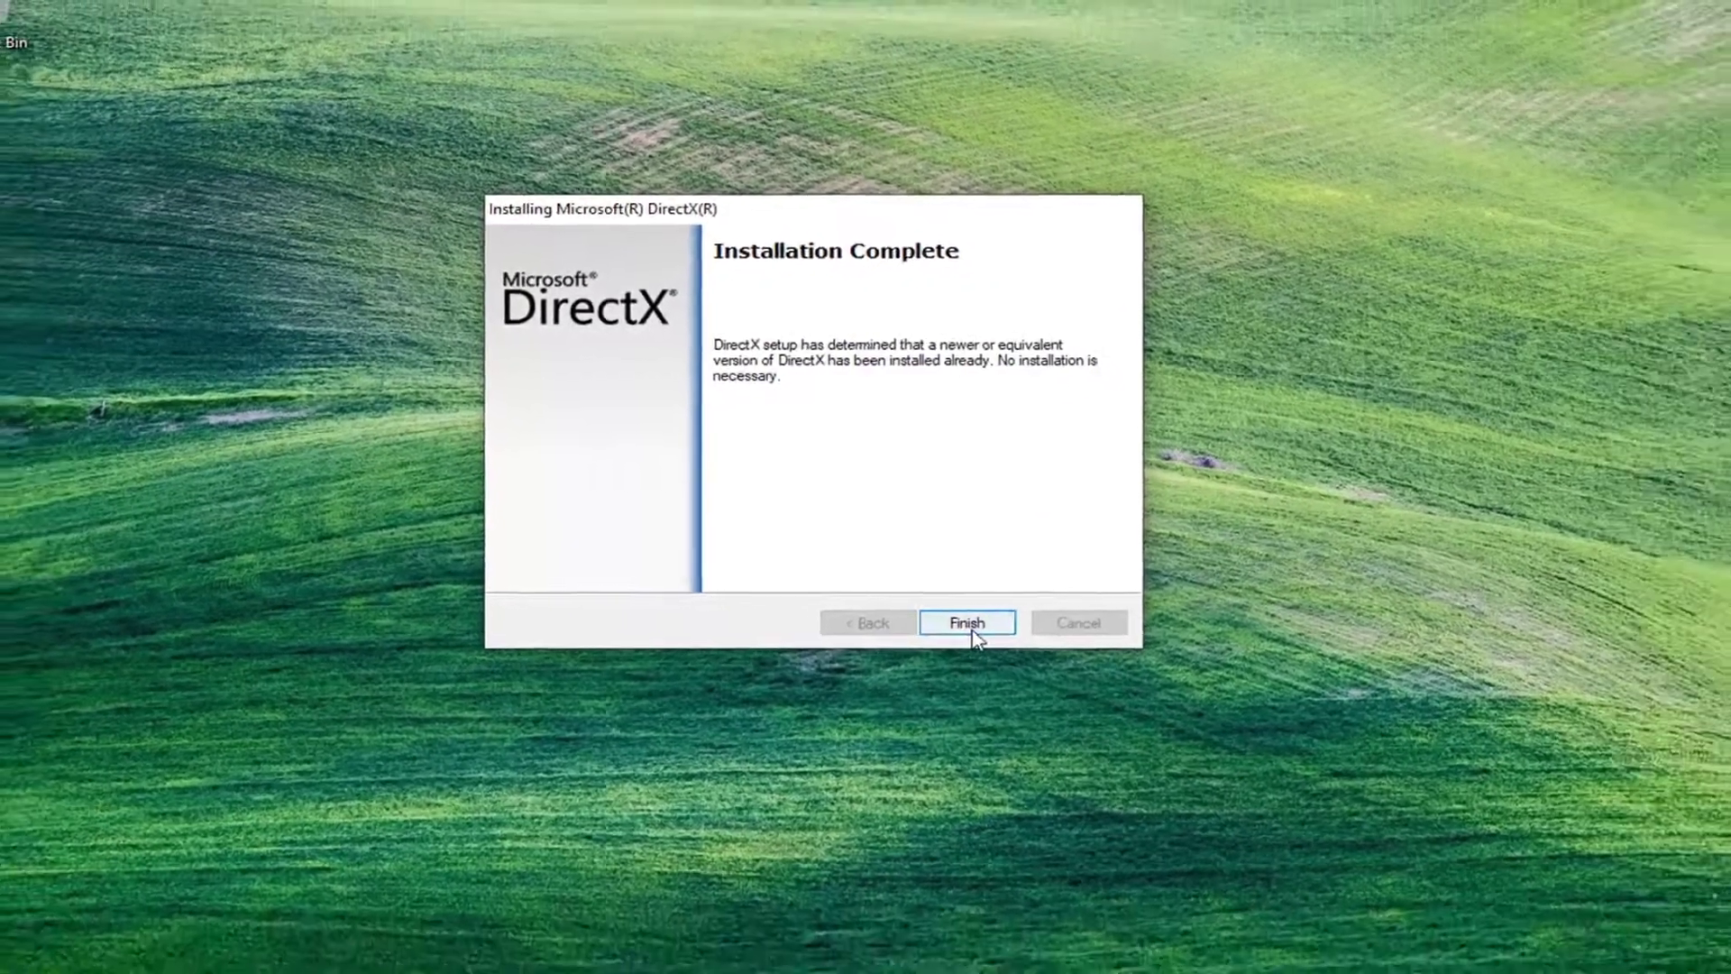
pyautogui.click(1024, 665)
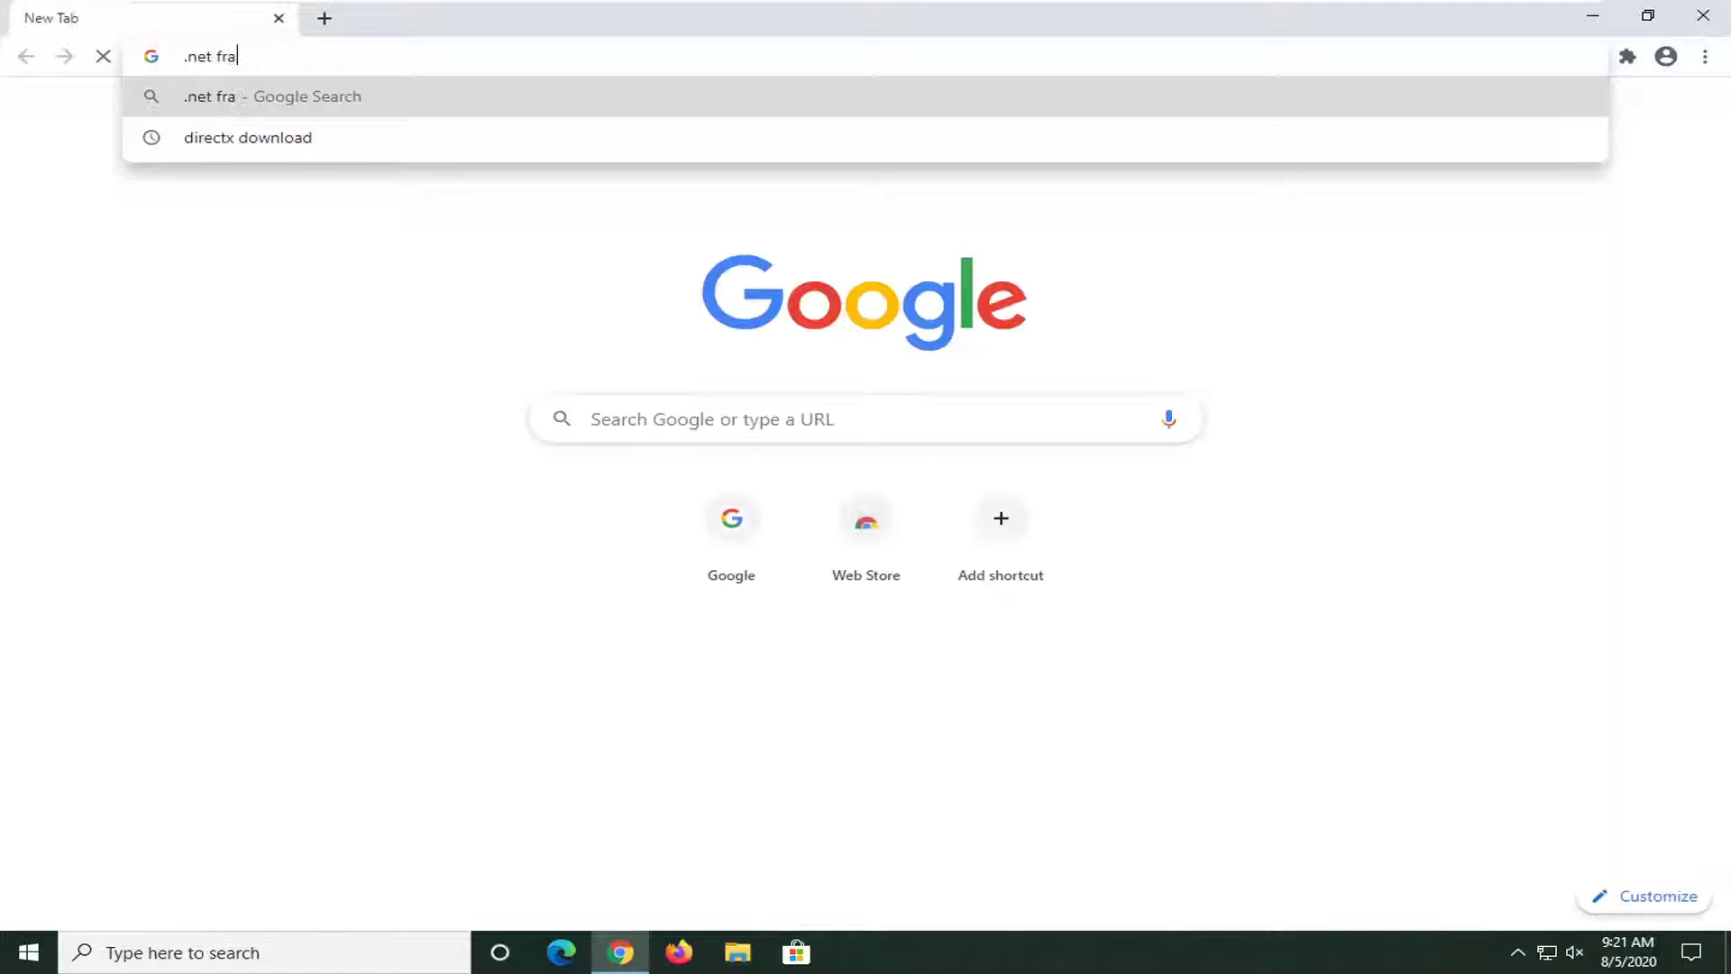
# Search for '.net framework' and reach the Download .NET Framework versions page
pyautogui.write('mework')
pyautogui.press('Return')
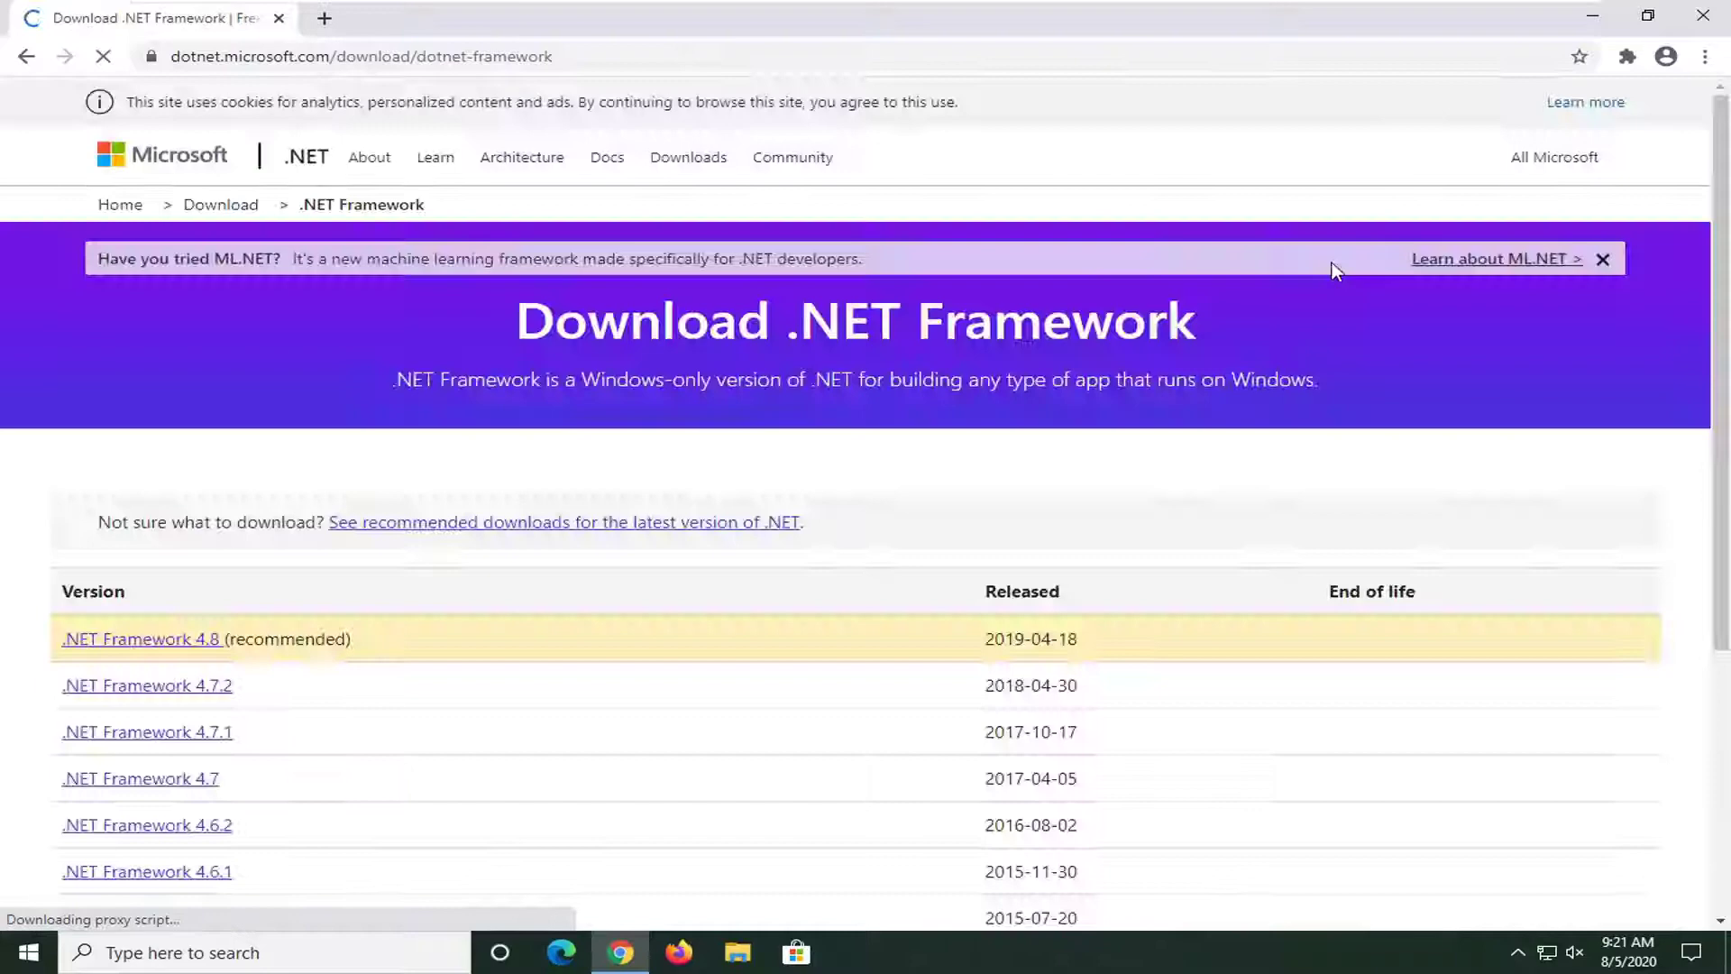
pyautogui.scroll(-1, 532, 537)
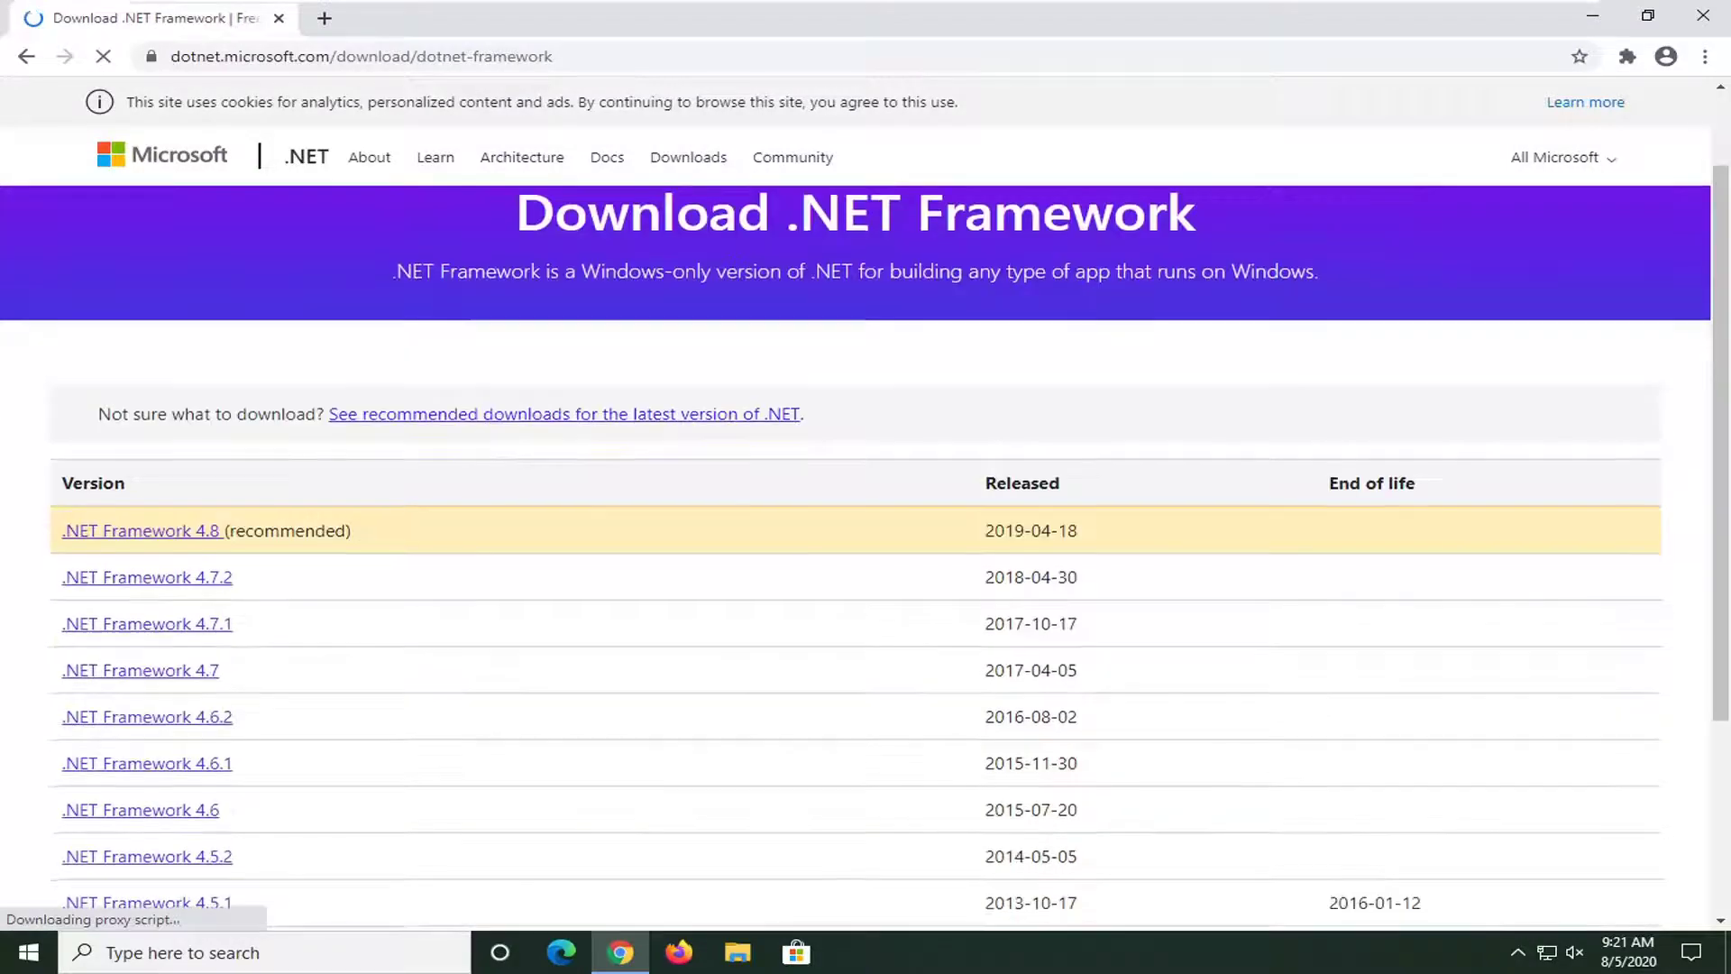
# Download the .NET Framework 4.8 Runtime installer, keeping ndp48-web.exe despite the warning
pyautogui.click(150, 538)
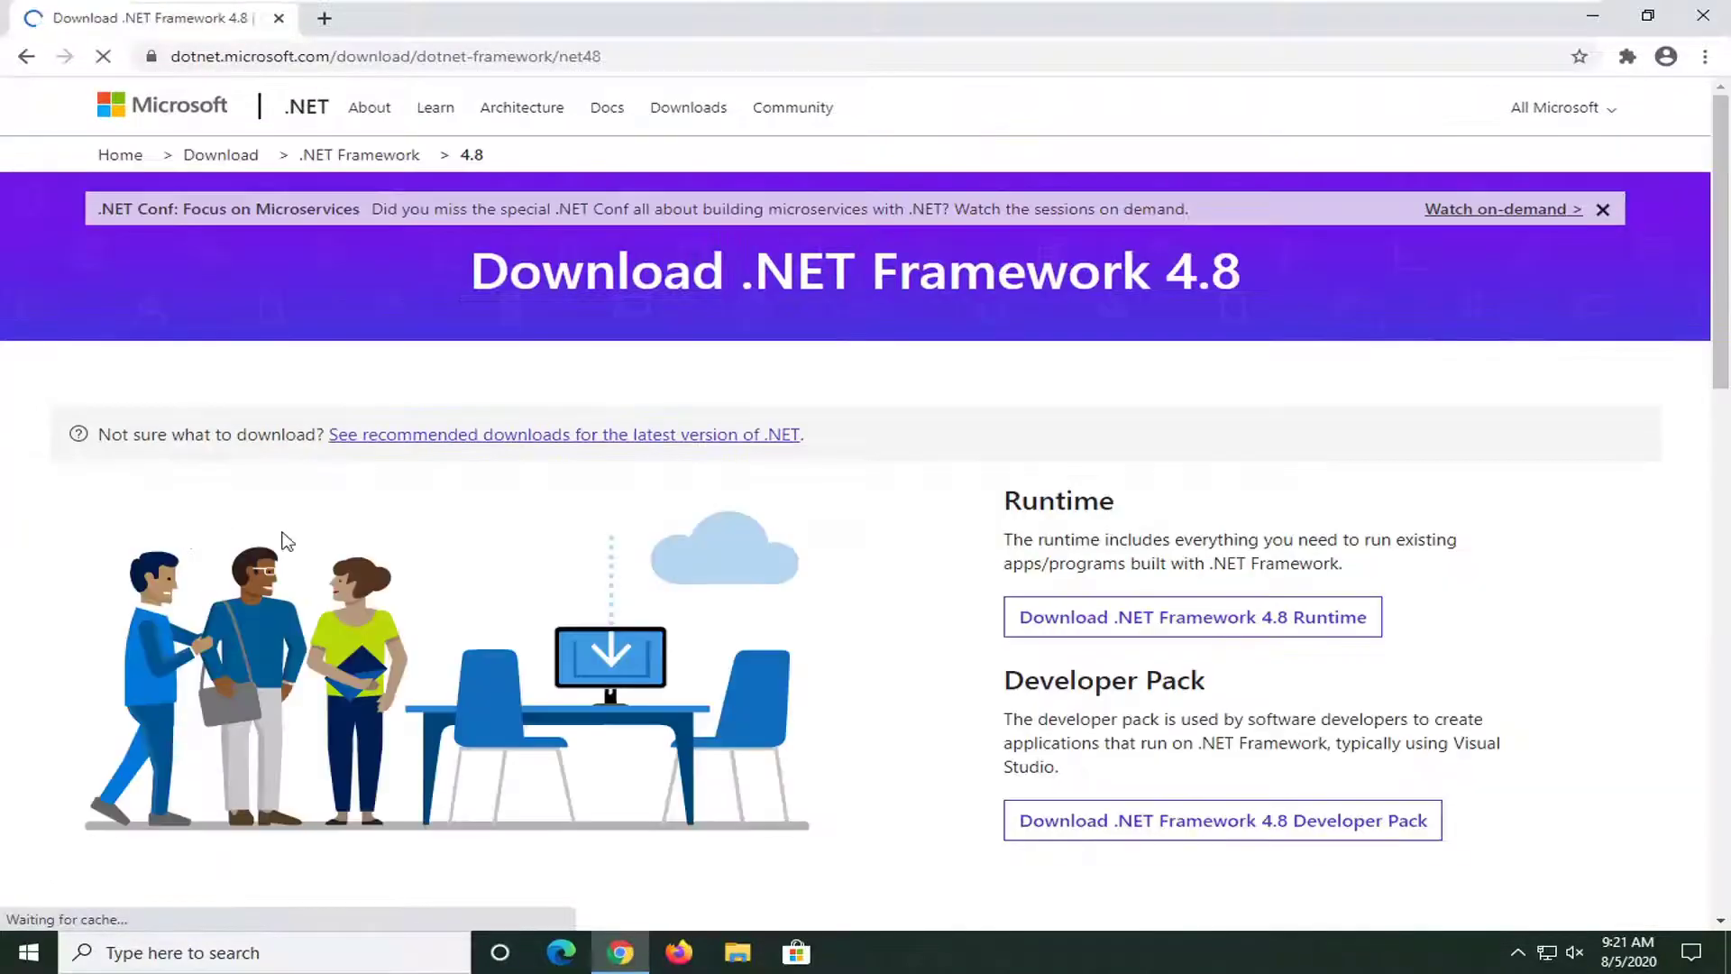
pyautogui.scroll(-1, 1154, 487)
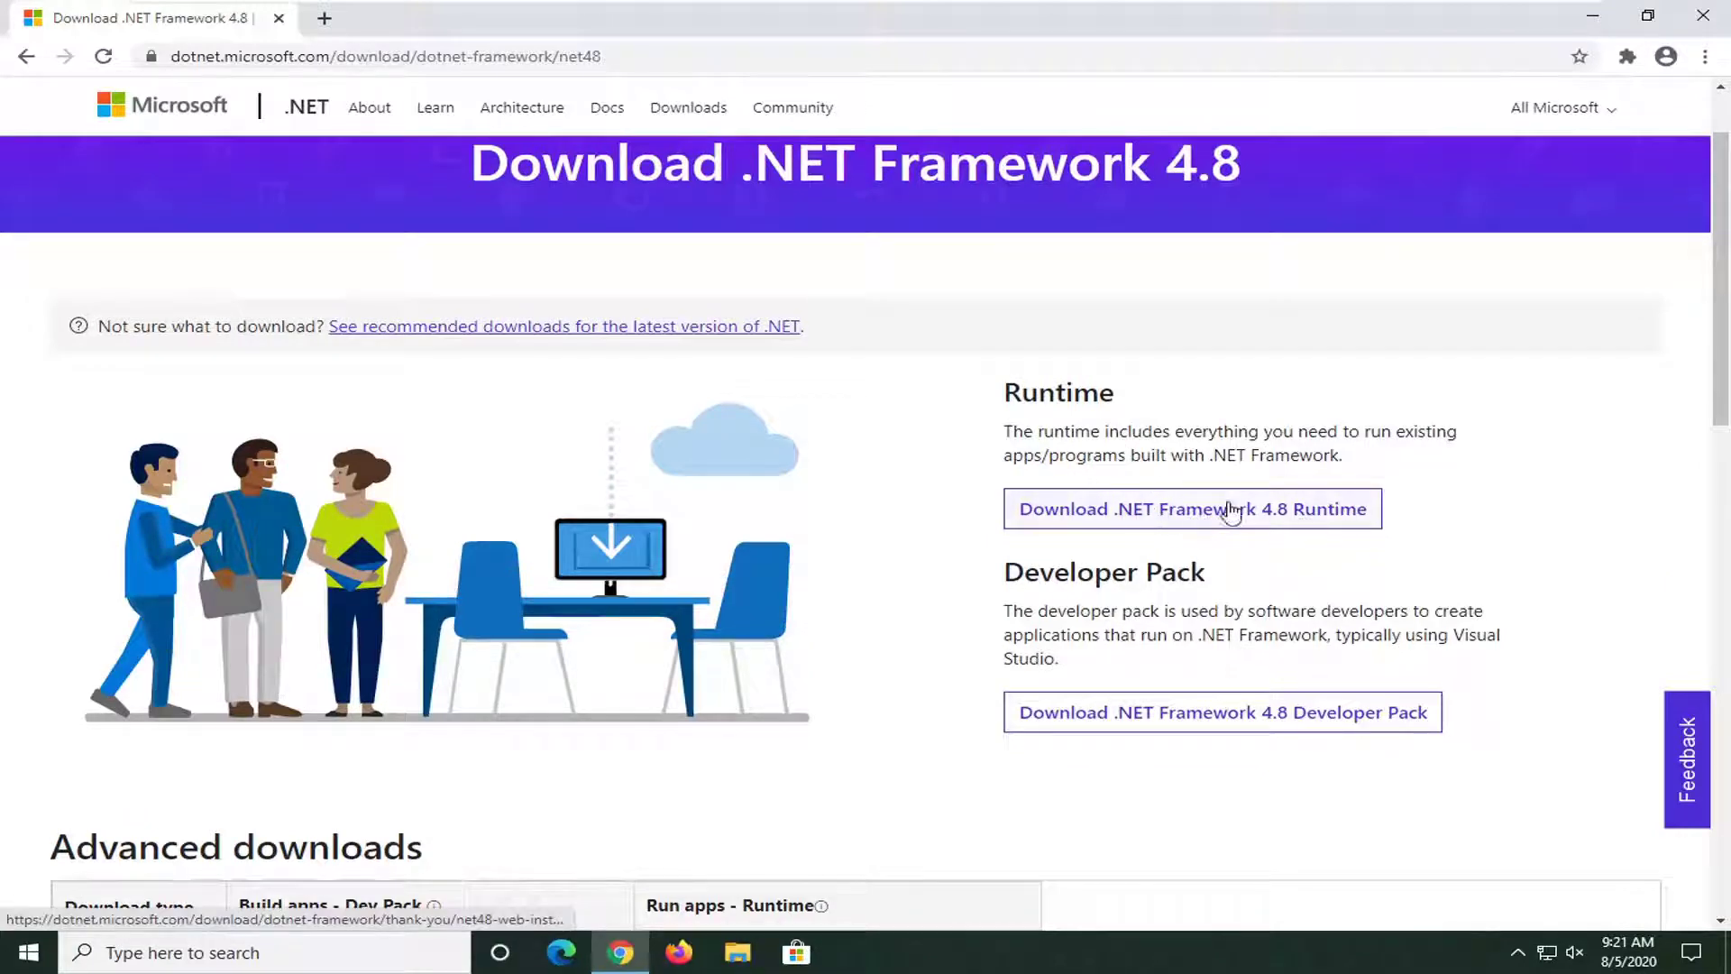
pyautogui.click(1173, 506)
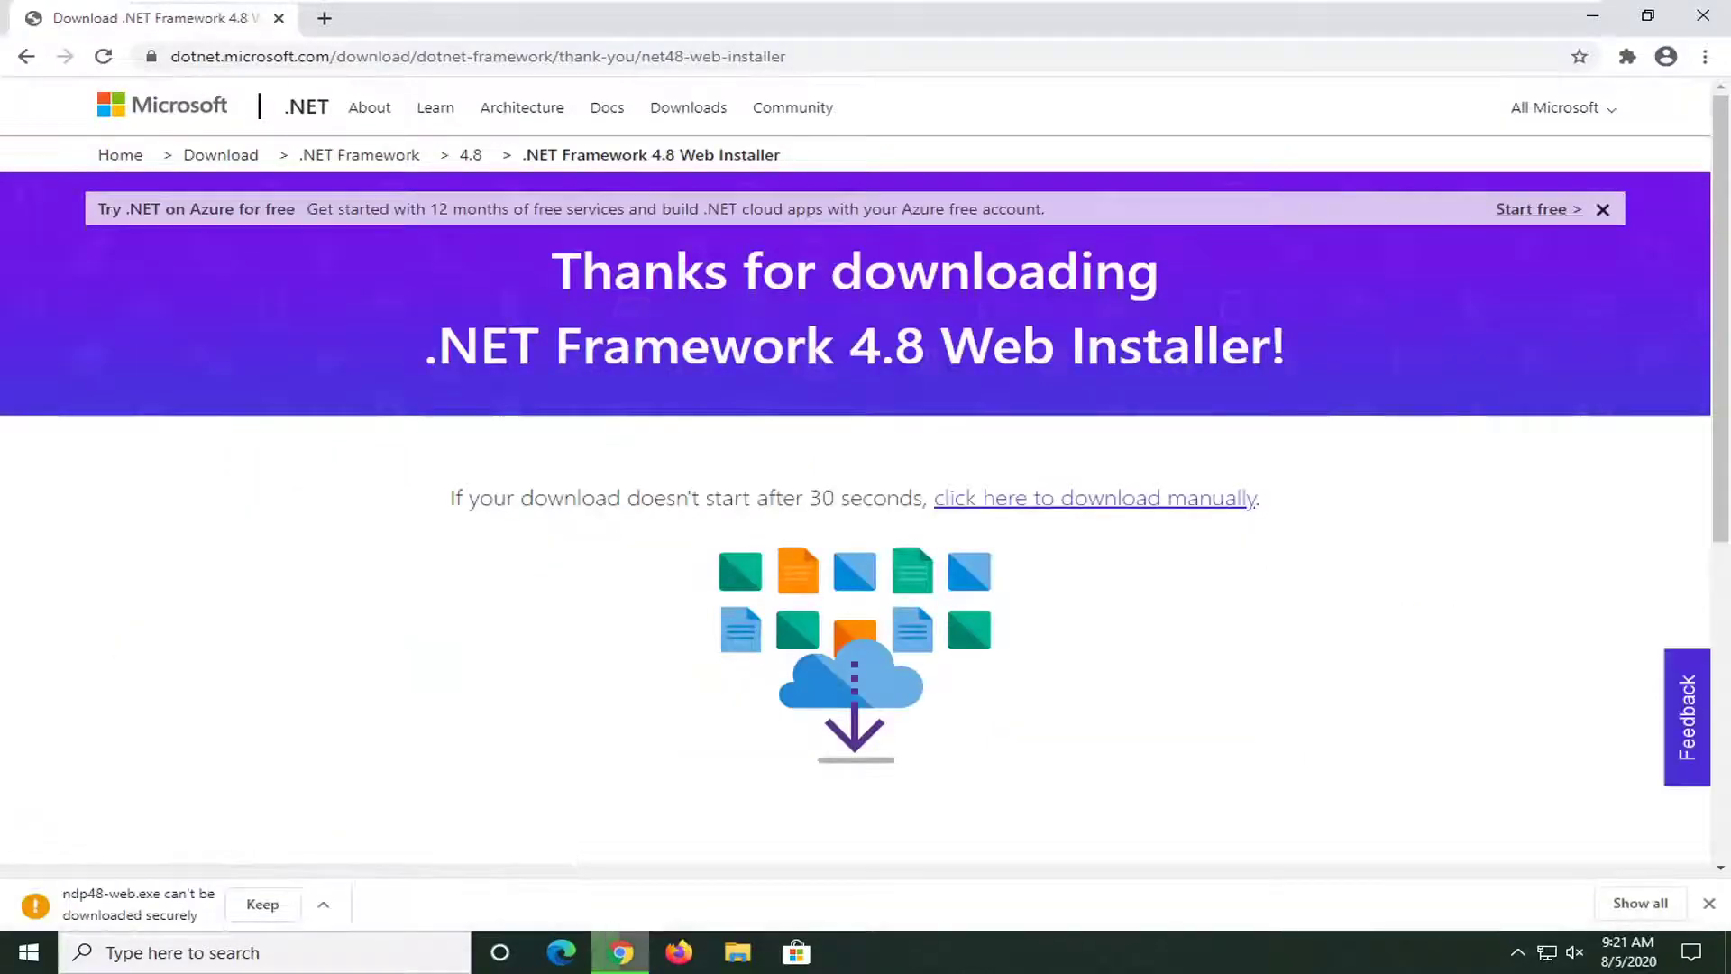
pyautogui.click(245, 911)
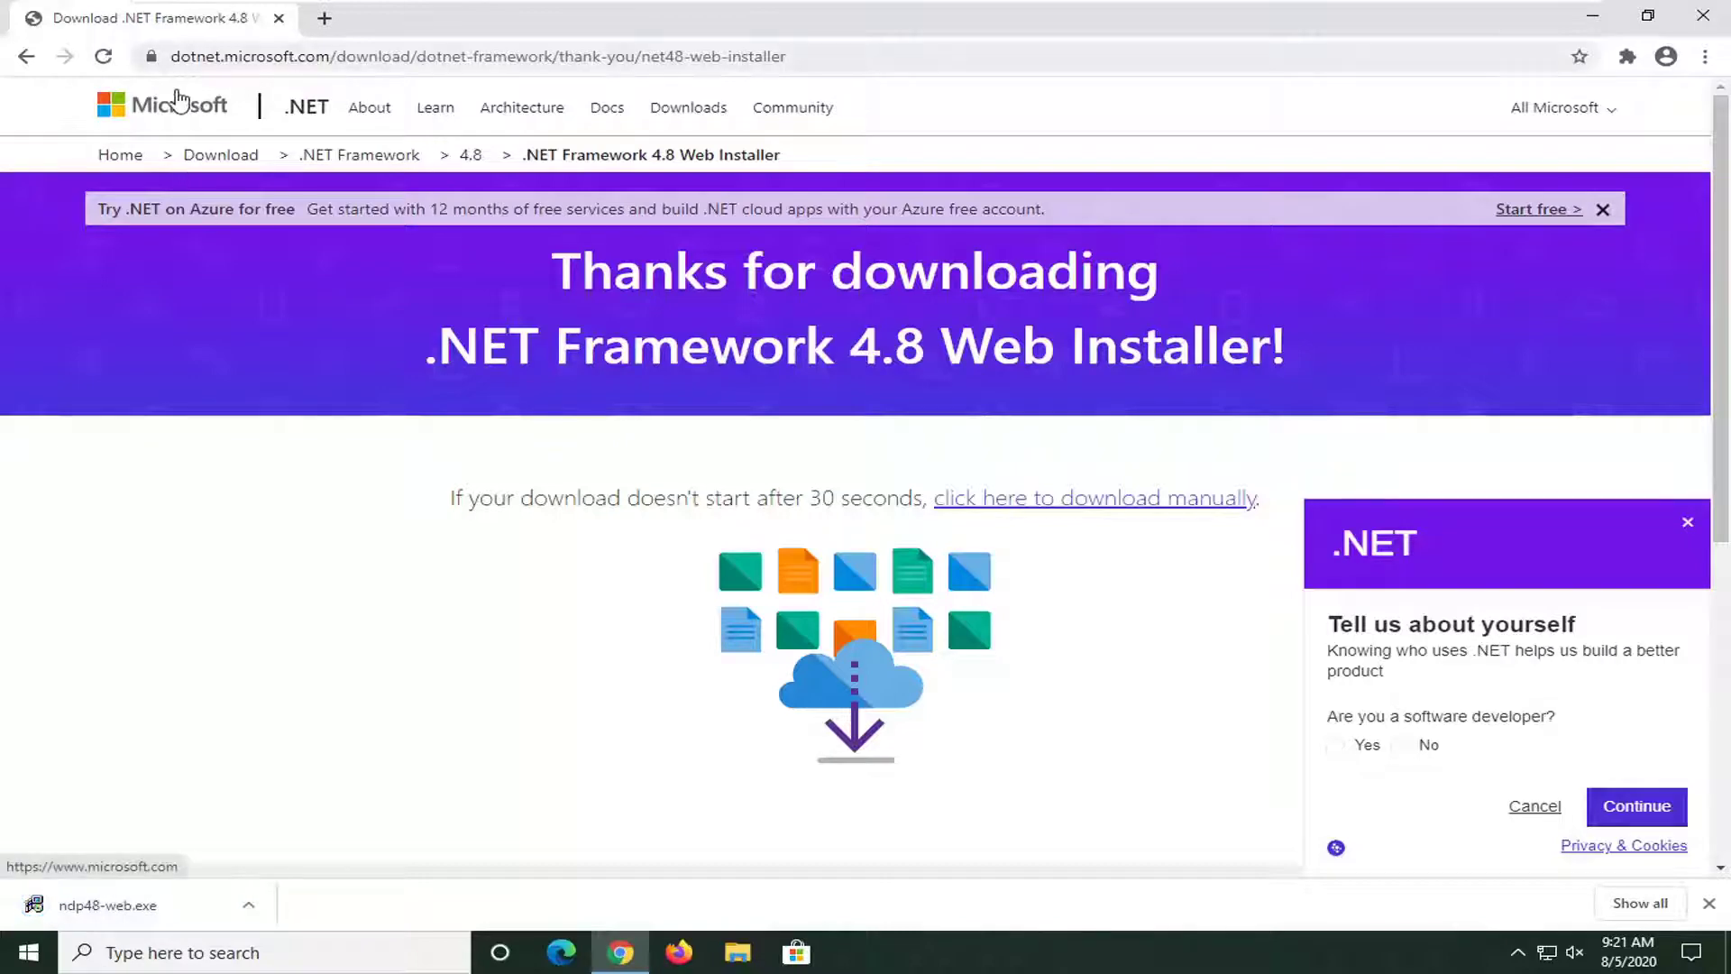
# Run ndp48-web.exe, allow it in UAC, close Chrome, and dismiss the already-installed notice
pyautogui.click(124, 911)
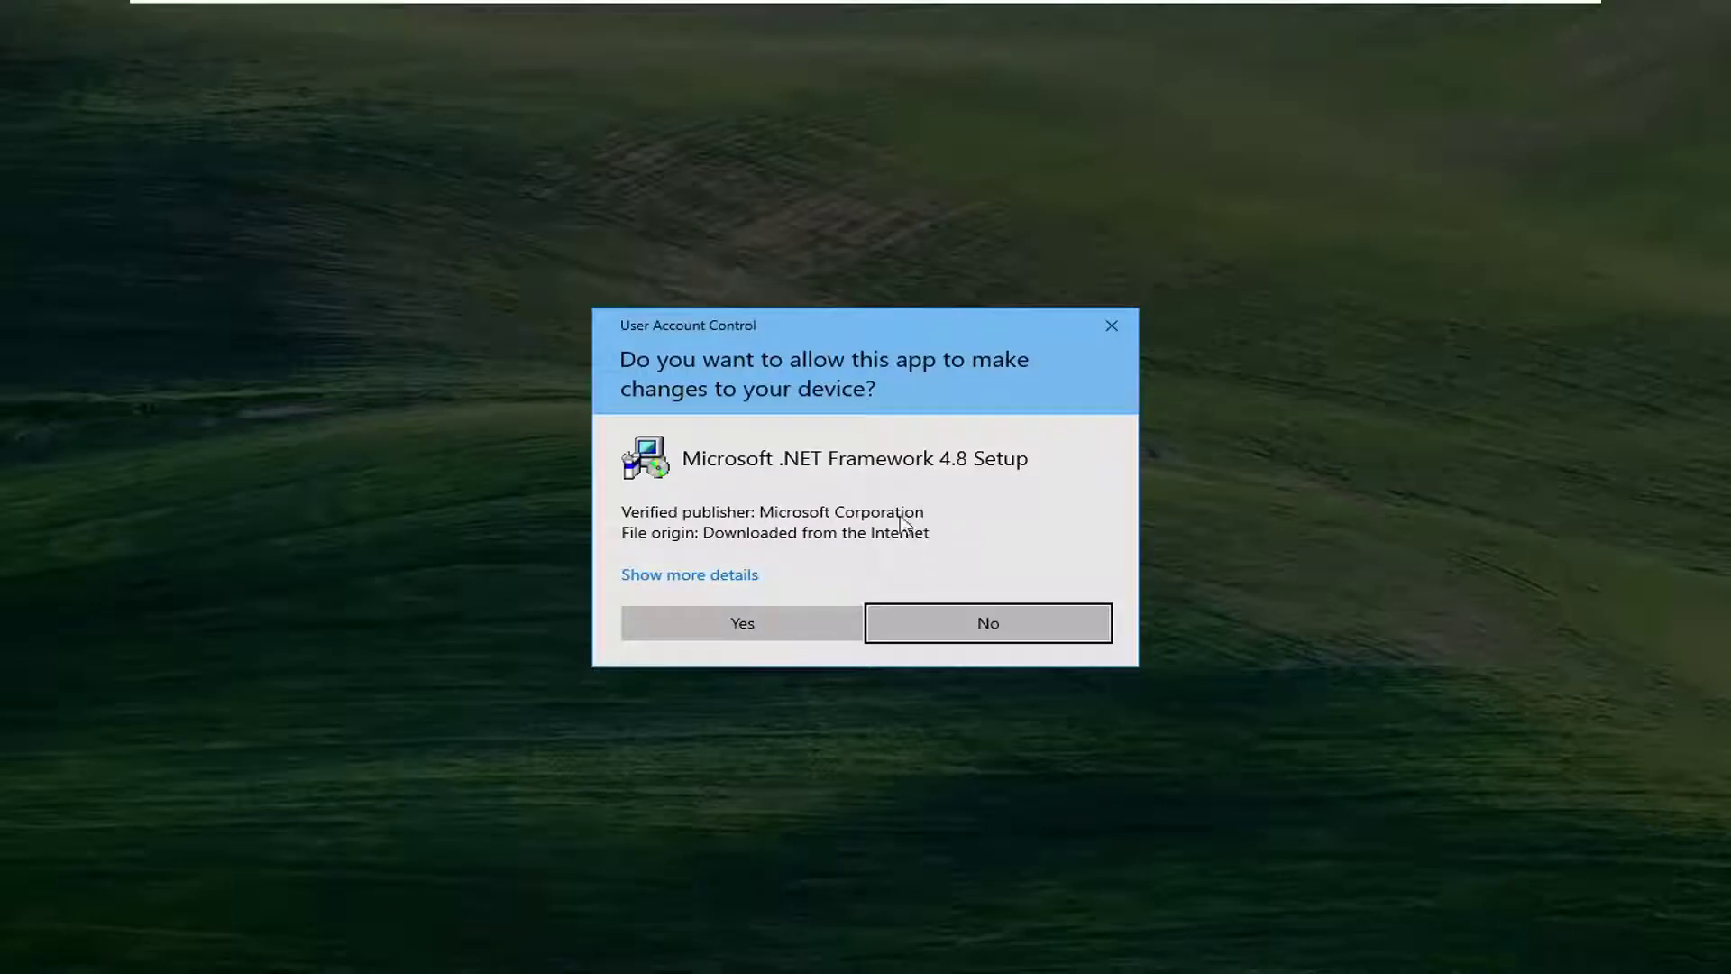
pyautogui.click(756, 625)
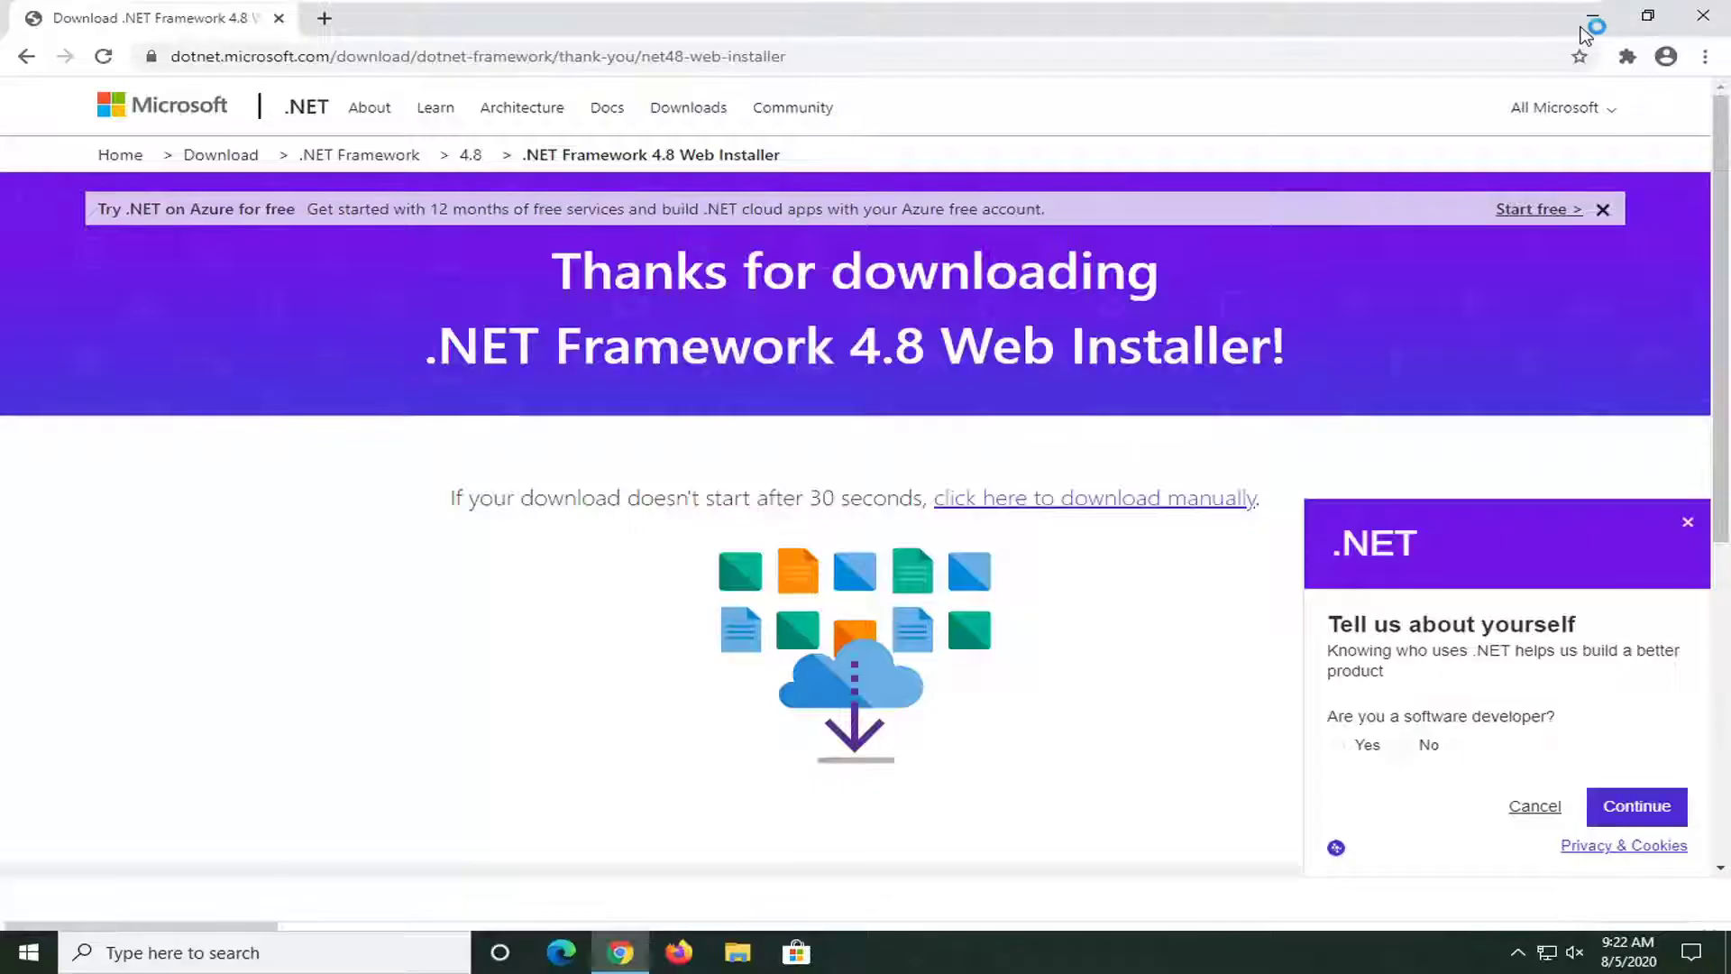
pyautogui.click(1680, 18)
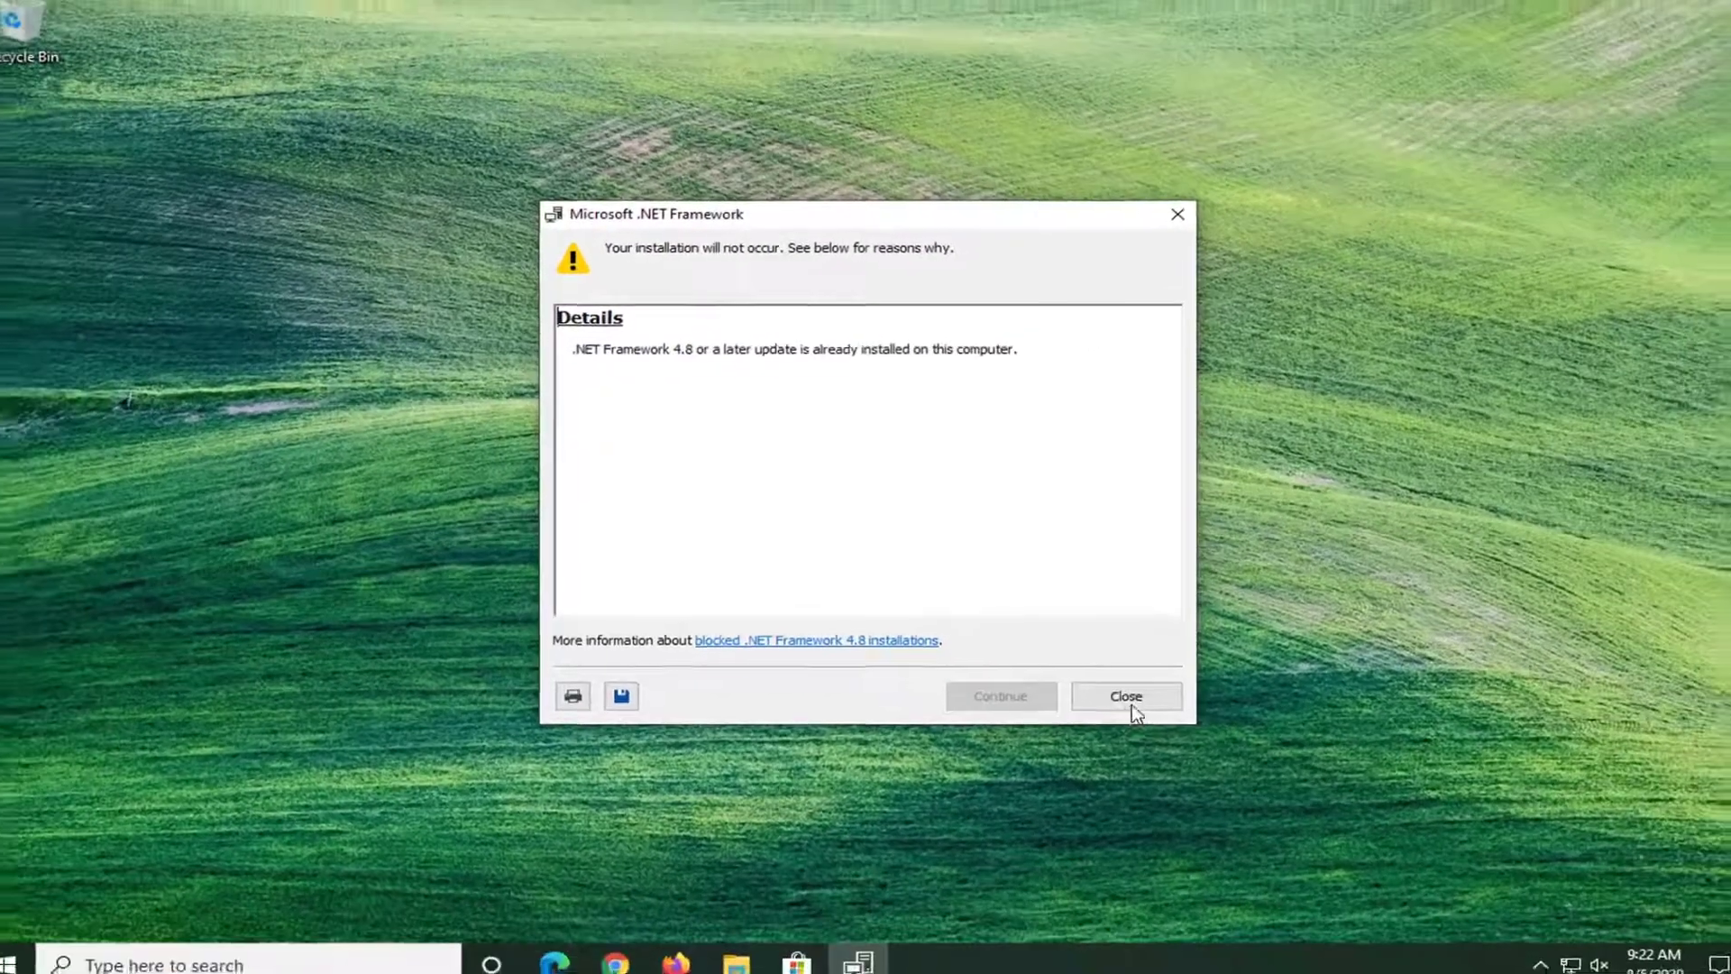
pyautogui.click(1200, 734)
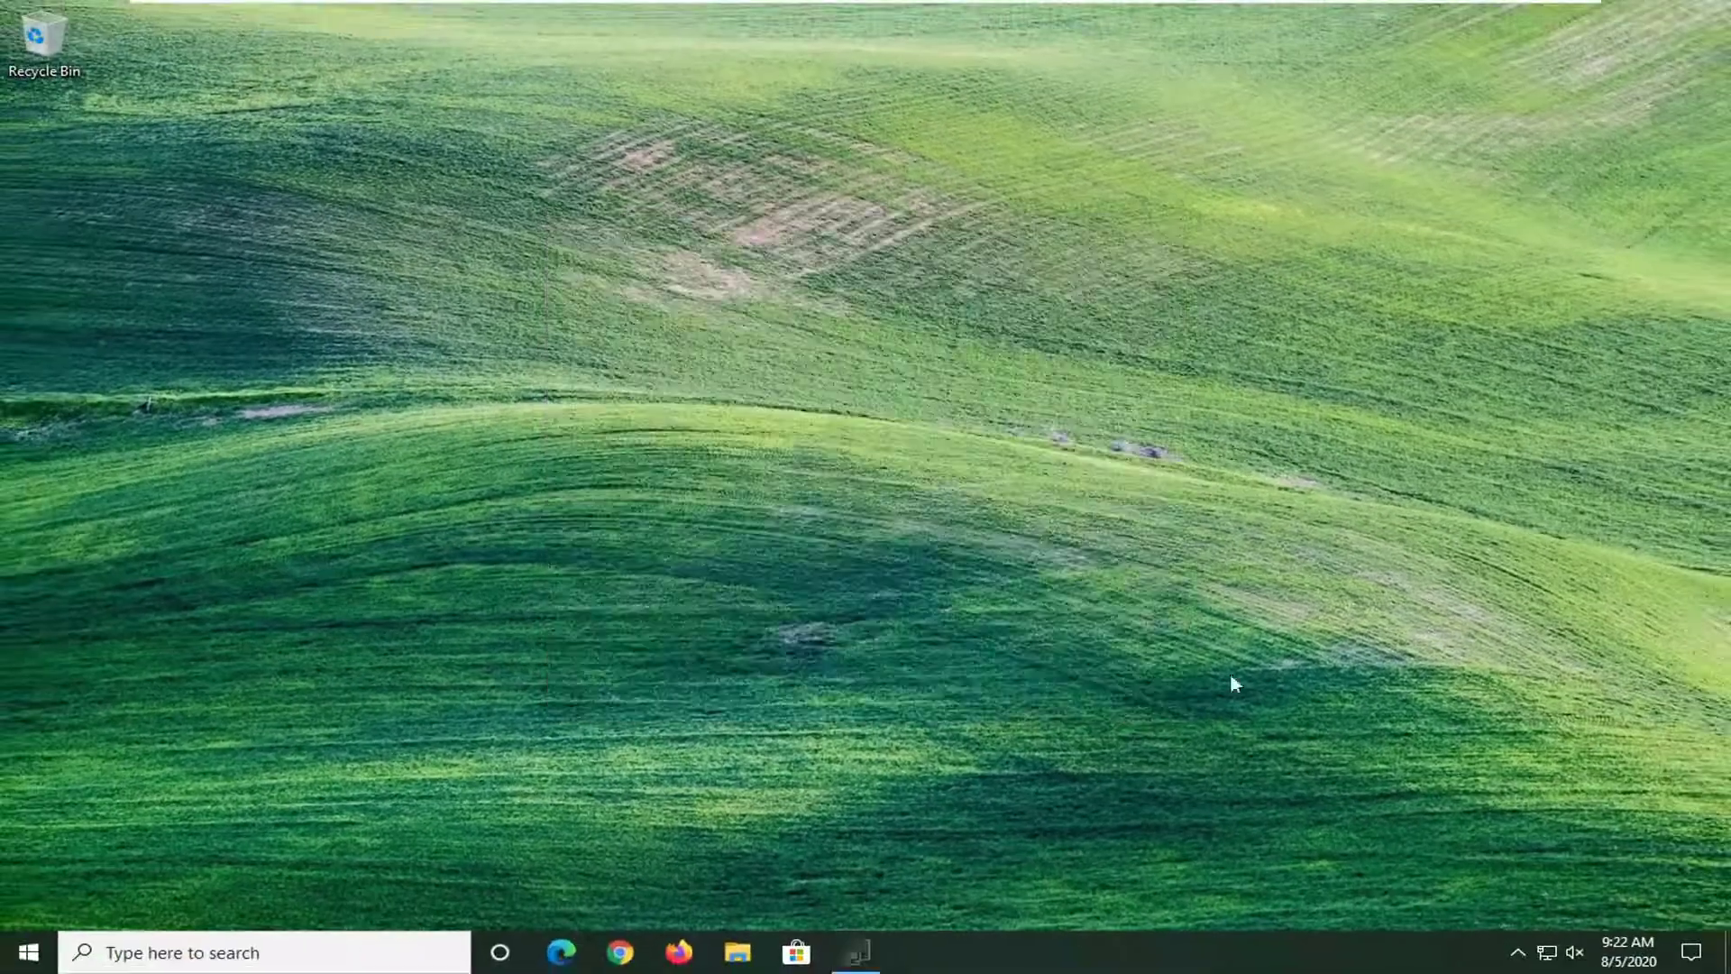